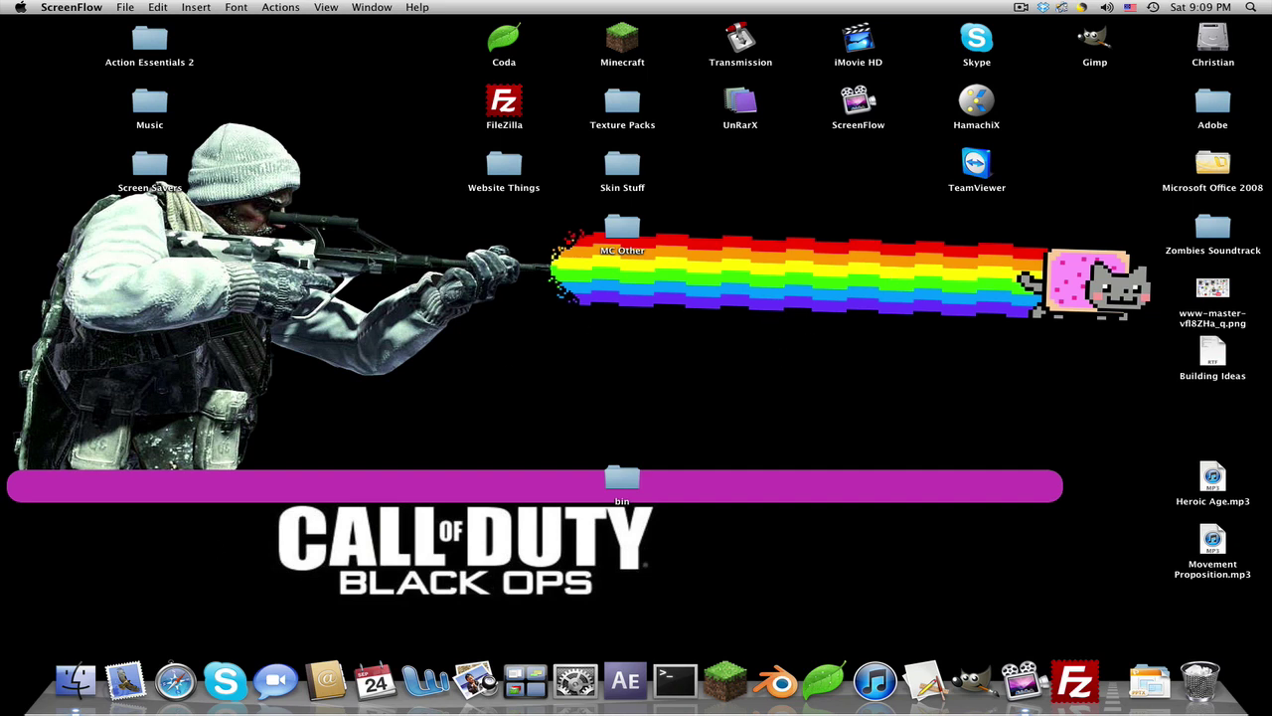
Navigate Finder from the home folder through Library, Application Support and minecraft into bin
{"action": "left_click", "coordinate": [75, 680]}
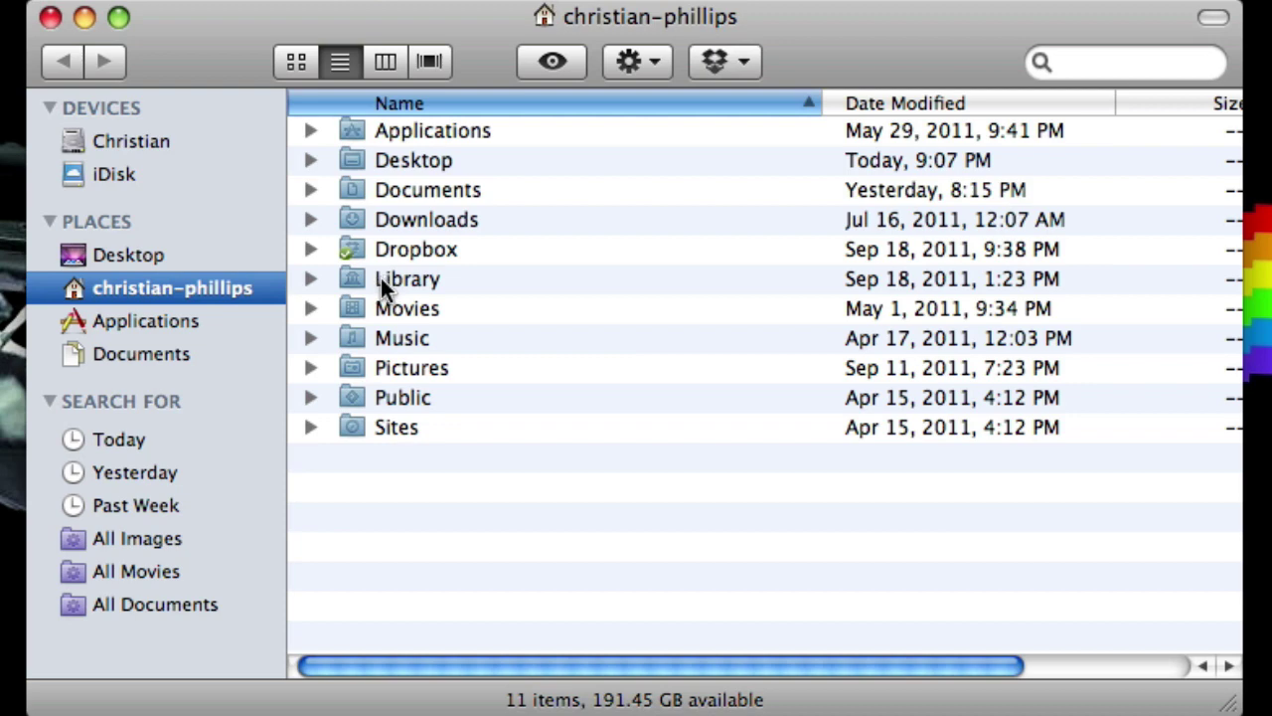
{"action": "double_click", "coordinate": [509, 272]}
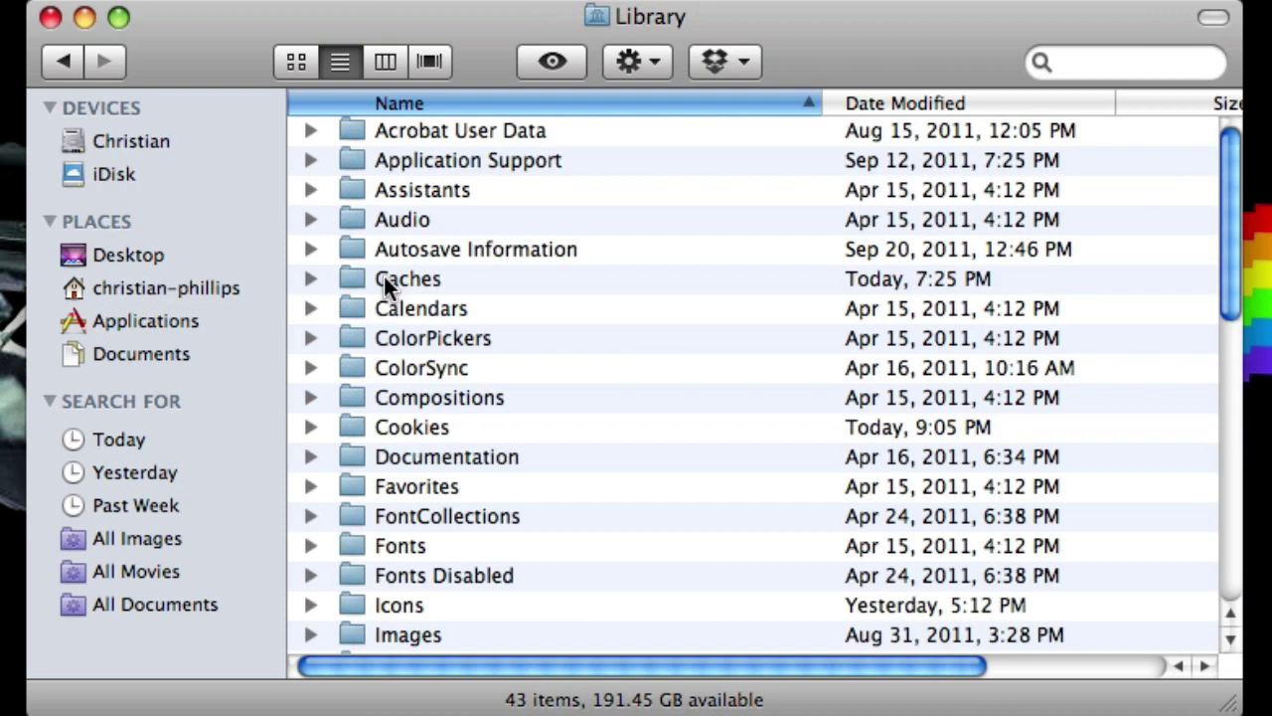
{"action": "double_click", "coordinate": [474, 154]}
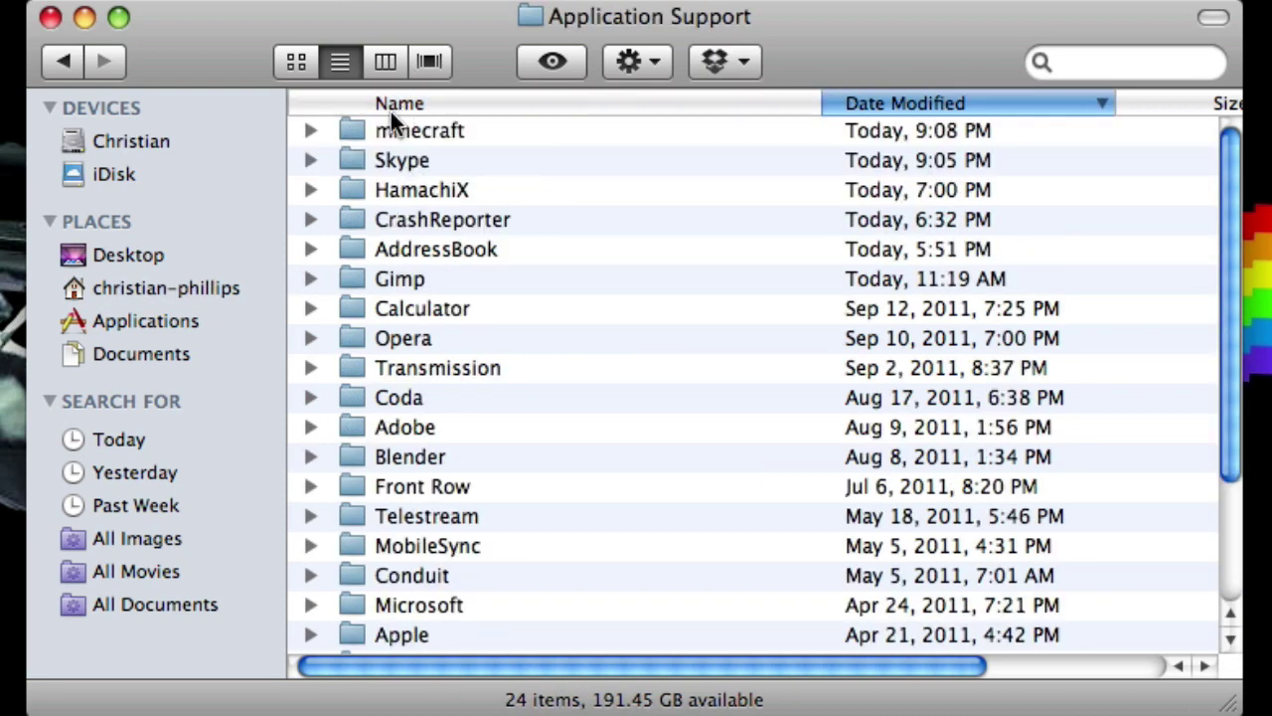
{"action": "double_click", "coordinate": [353, 125]}
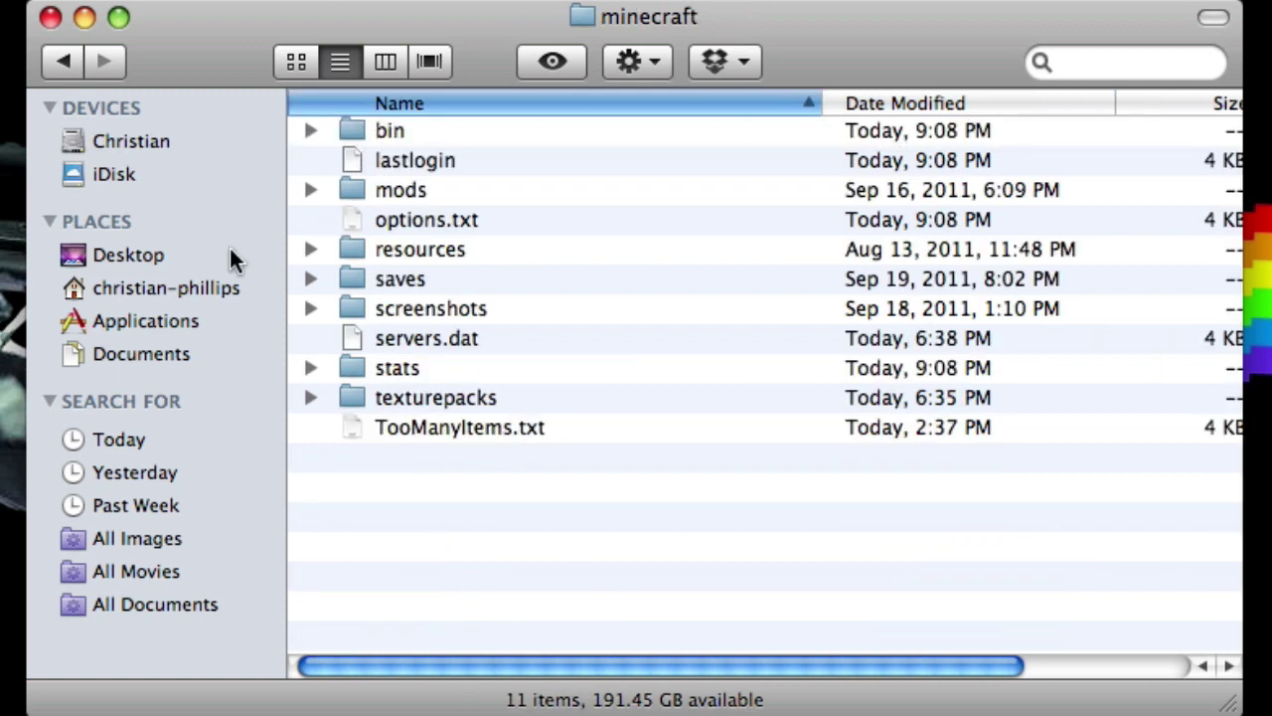
{"action": "double_click", "coordinate": [350, 133]}
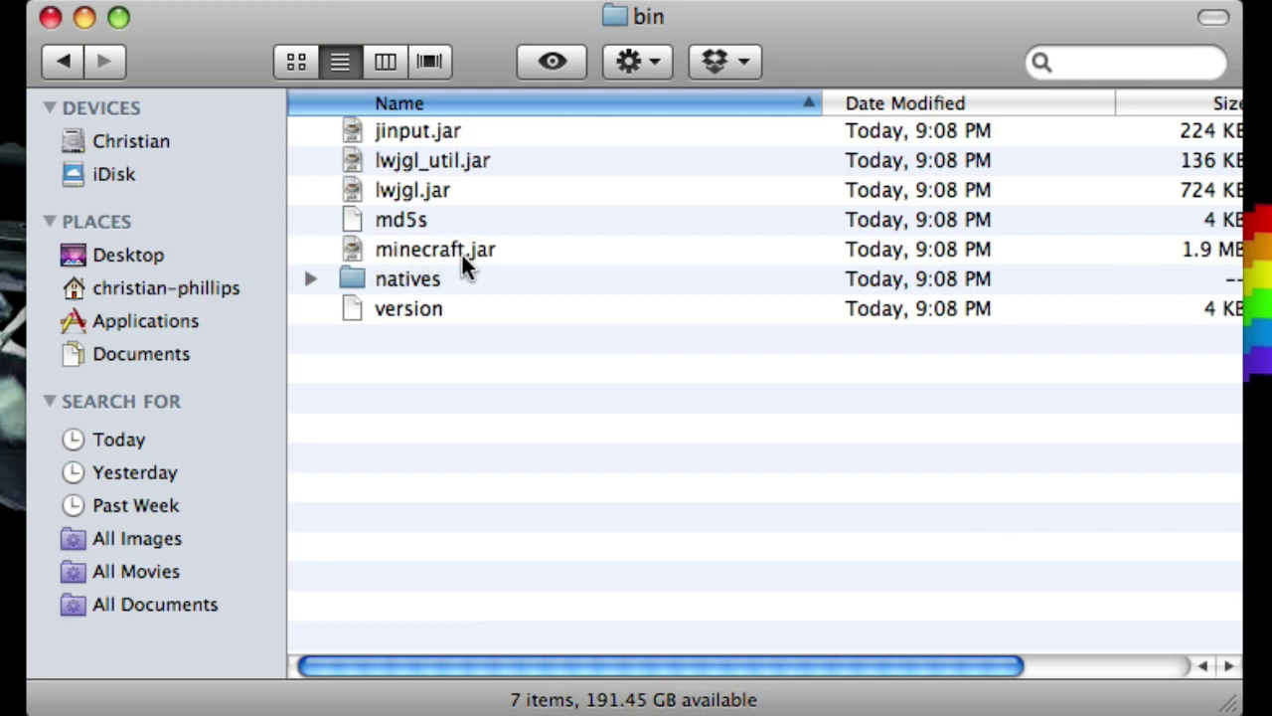
Choose Open With > Other for minecraft.jar and browse to the System/Library folder
{"action": "right_click", "coordinate": [406, 253]}
{"action": "mouse_move", "coordinate": [449, 297]}
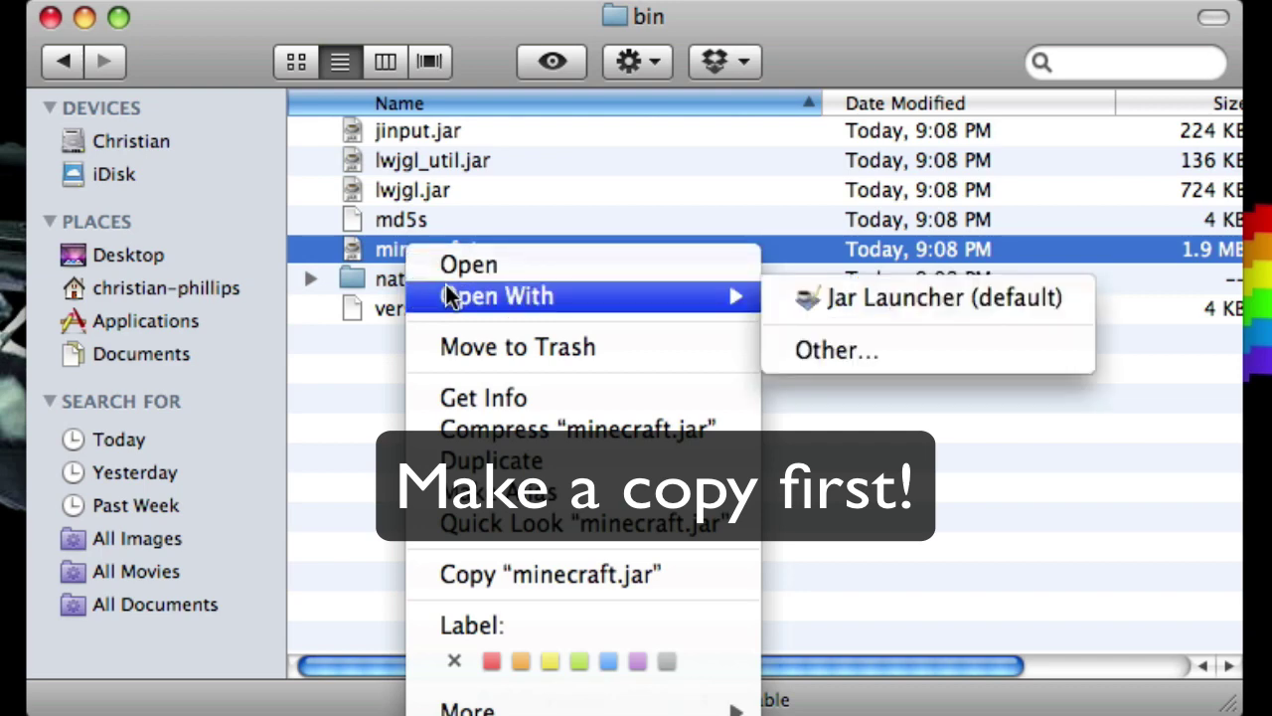
{"action": "left_click", "coordinate": [958, 363]}
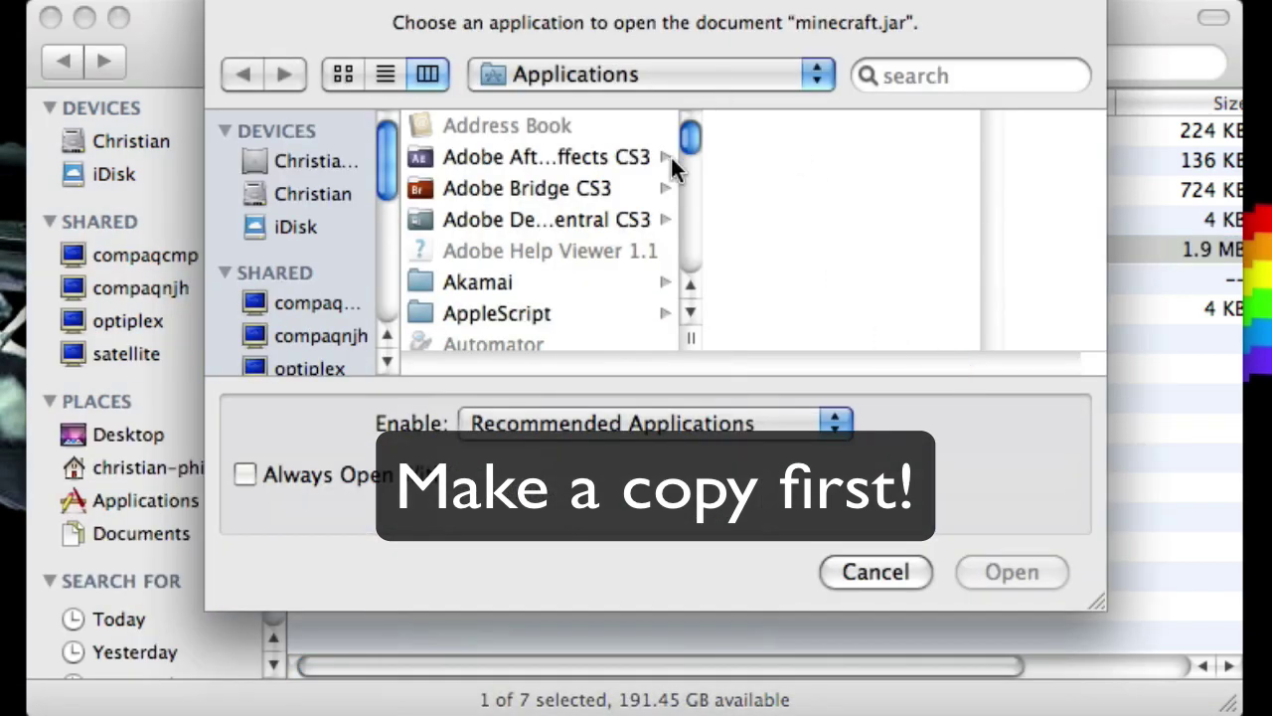
{"action": "left_click", "coordinate": [261, 191]}
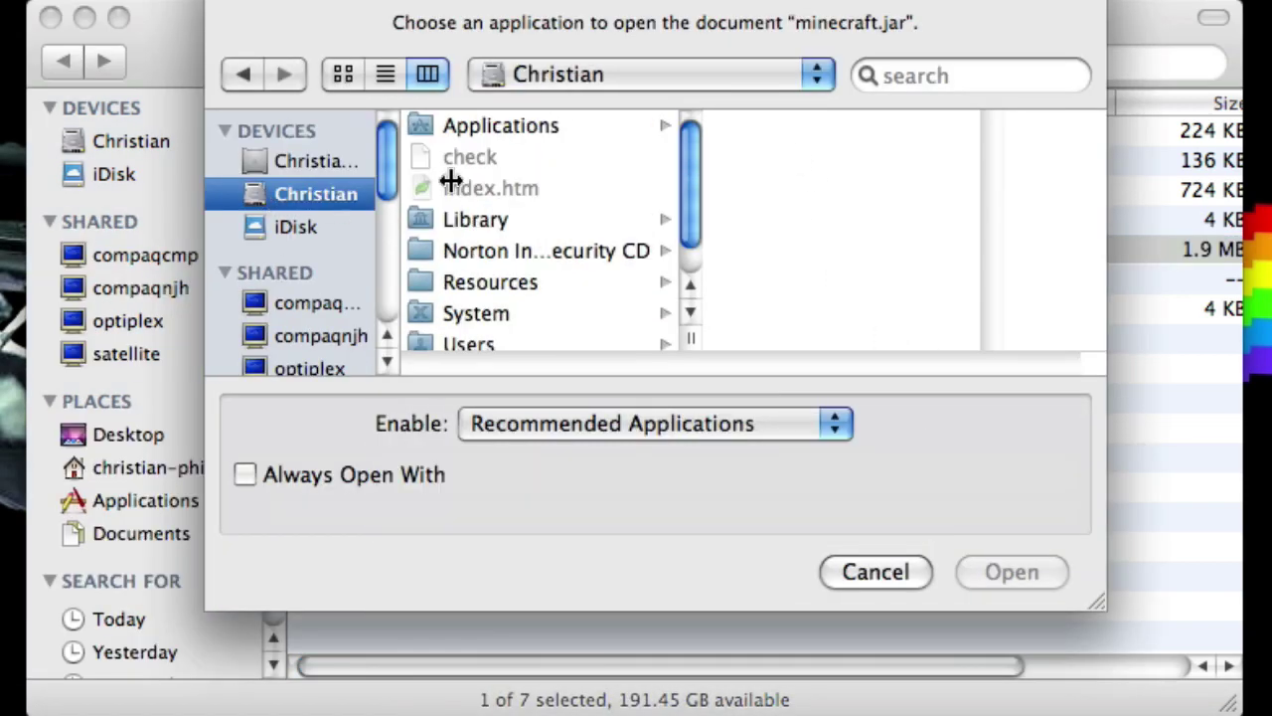
{"action": "left_click", "coordinate": [421, 315]}
{"action": "left_click", "coordinate": [749, 127]}
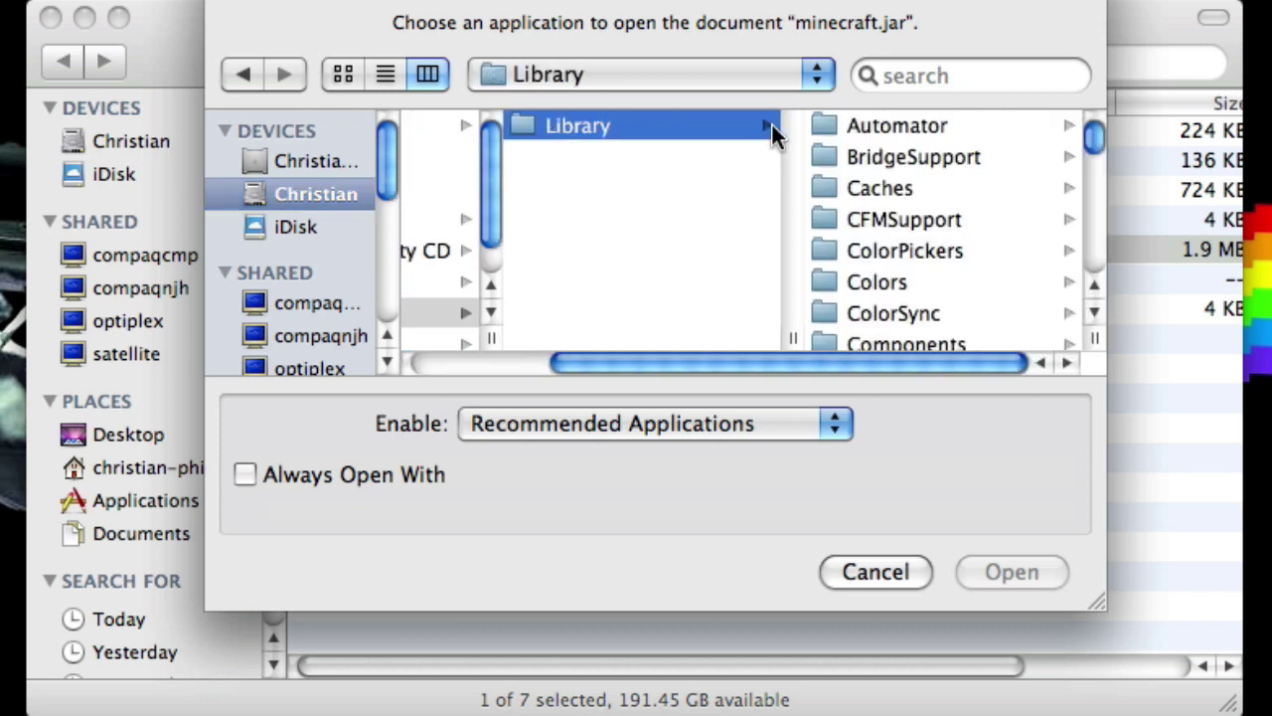
Pick Archive Utility in CoreServices, tick Always Open With, and extract the jar
{"action": "scroll", "coordinate": [880, 194], "scroll_direction": "down", "scroll_amount": 3}
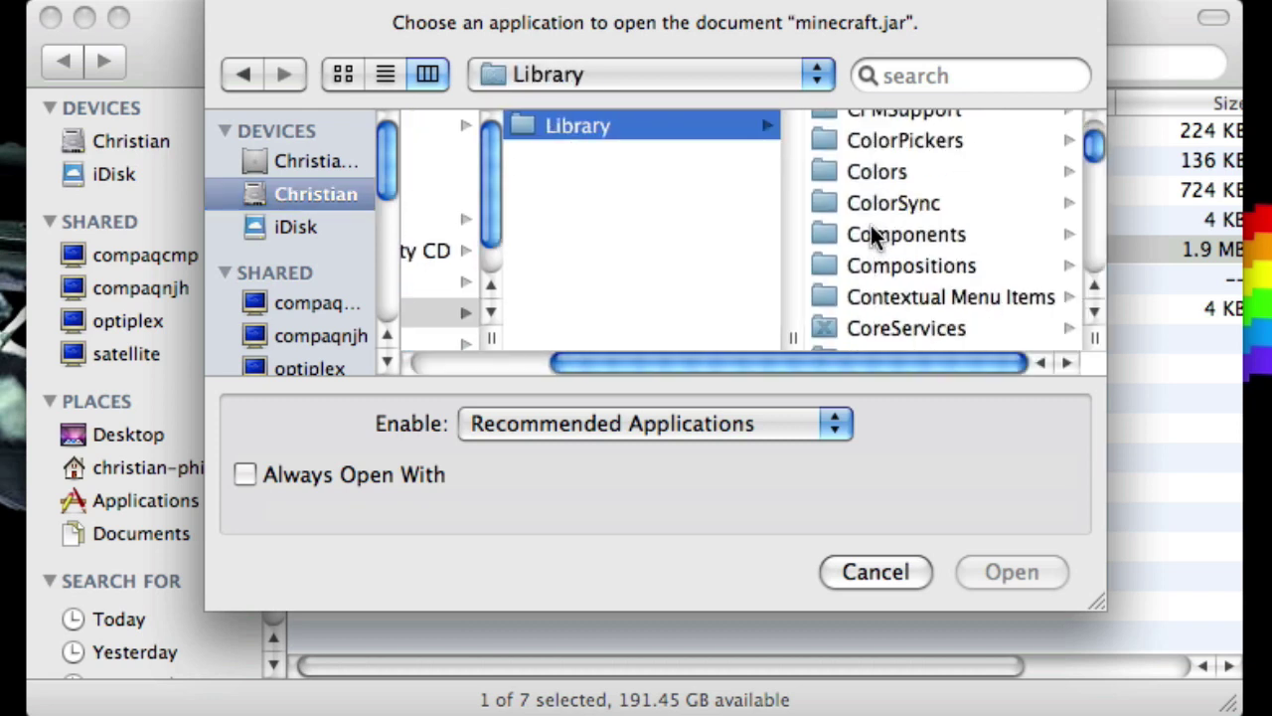
{"action": "left_click", "coordinate": [848, 332]}
{"action": "scroll", "coordinate": [886, 306], "scroll_direction": "down", "scroll_amount": 2}
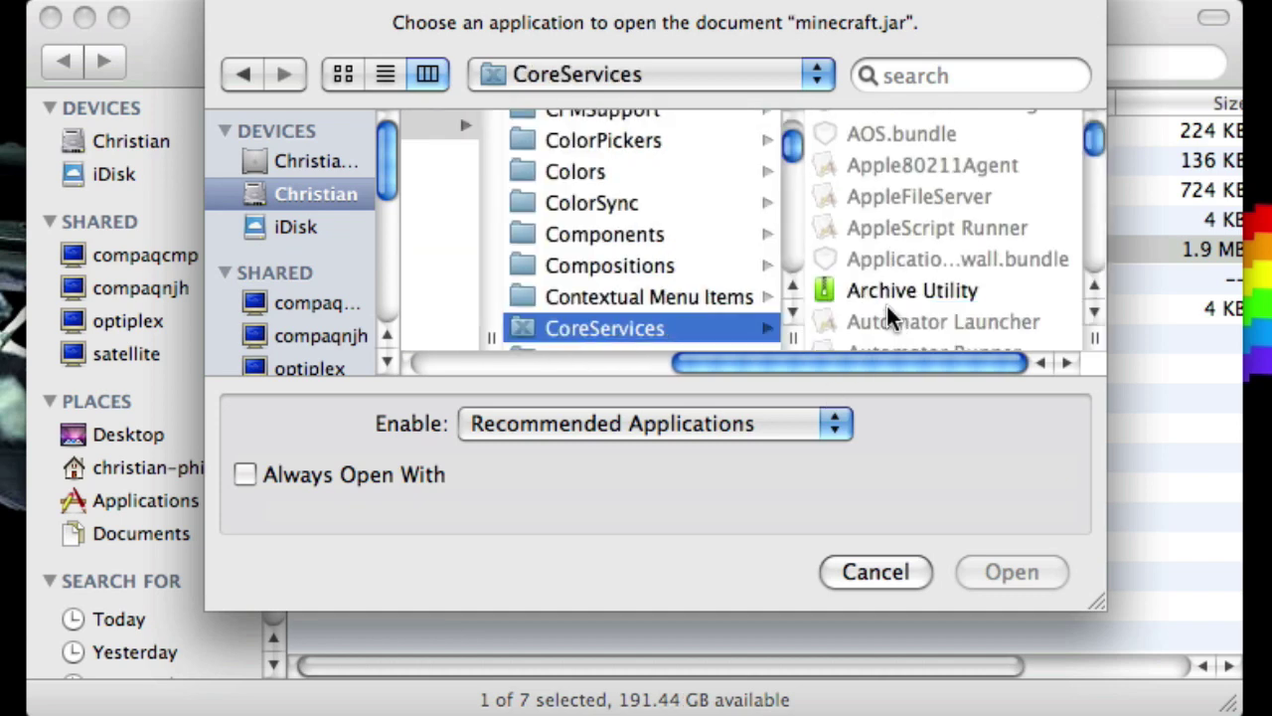
{"action": "left_click", "coordinate": [888, 289]}
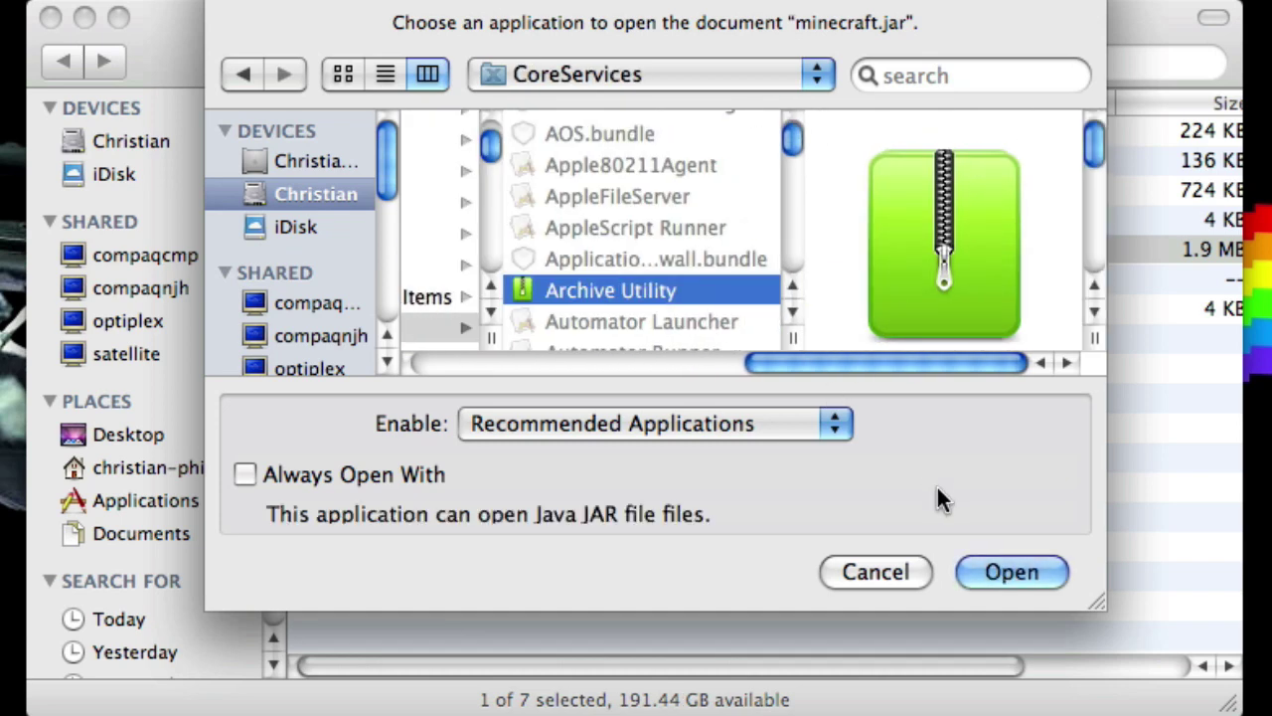
{"action": "left_click", "coordinate": [378, 475]}
{"action": "left_click", "coordinate": [989, 565]}
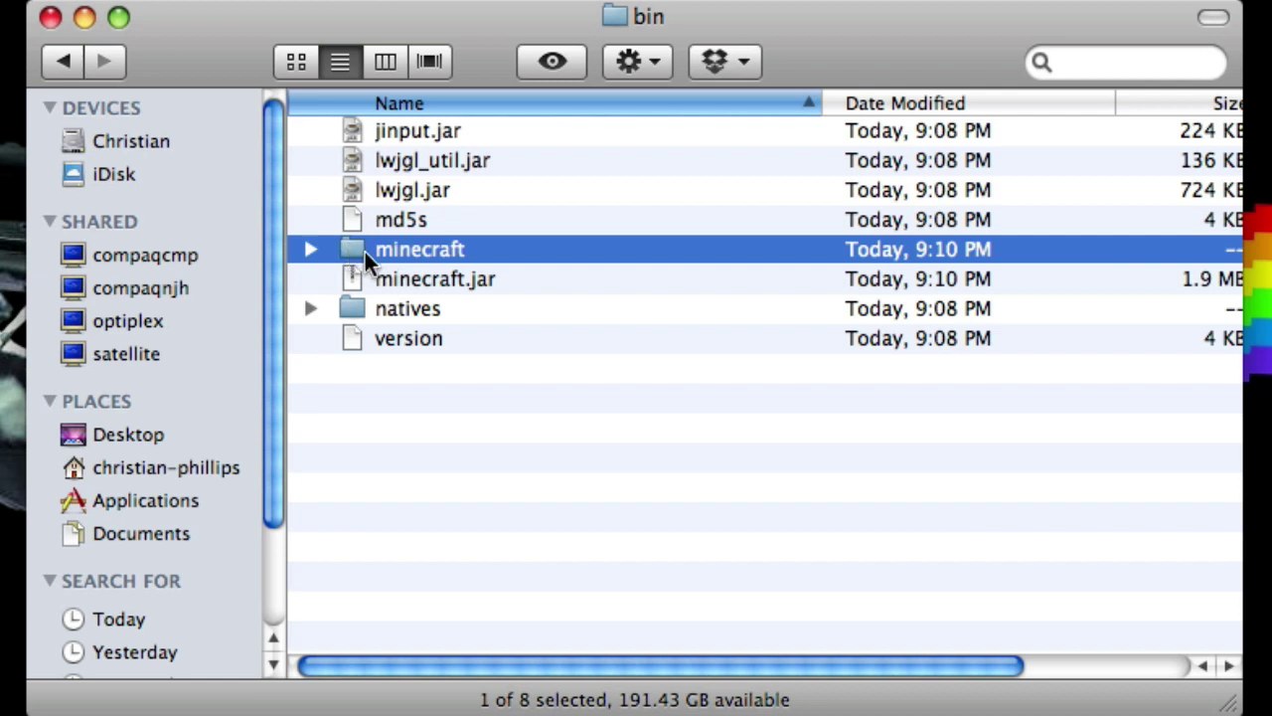
Drag the original minecraft.jar out of bin and rename the extracted folder to minecraft.jar
{"action": "left_click_drag", "start_coordinate": [360, 278], "coordinate": [527, 227]}
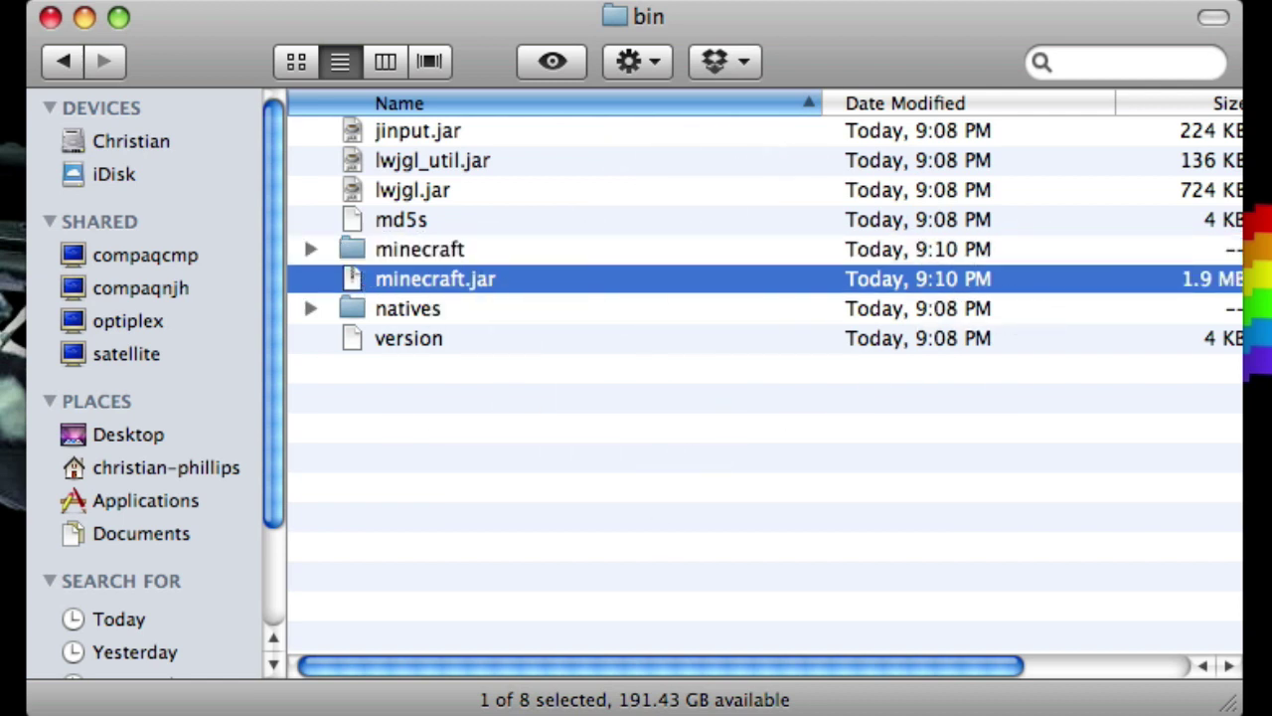
{"action": "left_click", "coordinate": [442, 249]}
{"action": "left_click", "coordinate": [442, 249]}
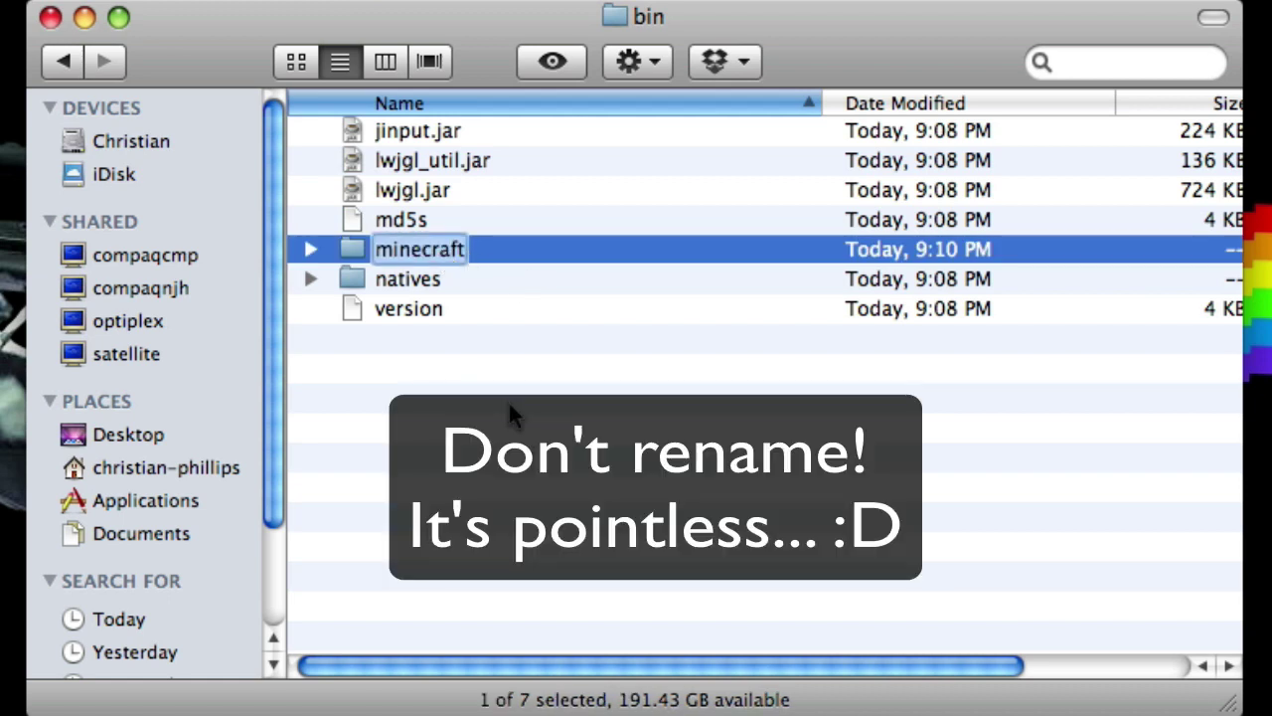
{"action": "key", "text": "Right"}
{"action": "type", "text": ".jar"}
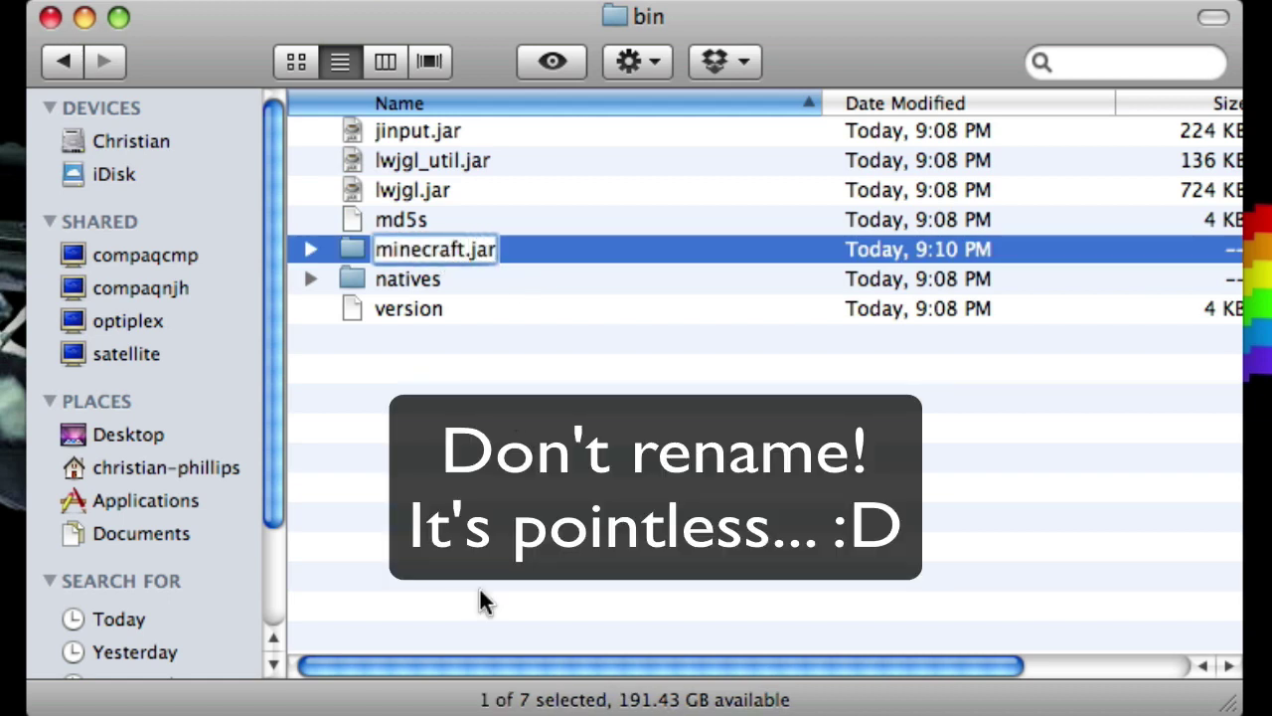
{"action": "key", "text": "Return"}
{"action": "left_click", "coordinate": [922, 153]}
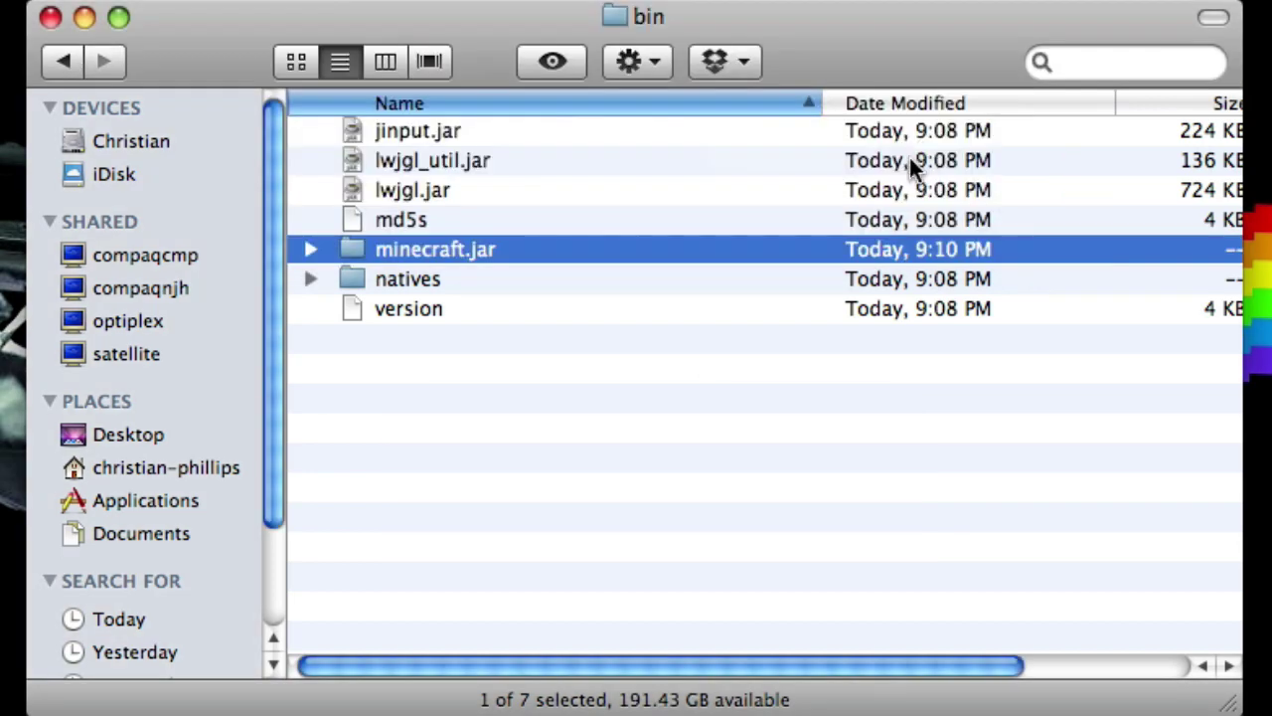
Open the minecraft.jar folder, sort its 831 items by Kind, and scroll to the class files
{"action": "double_click", "coordinate": [403, 257]}
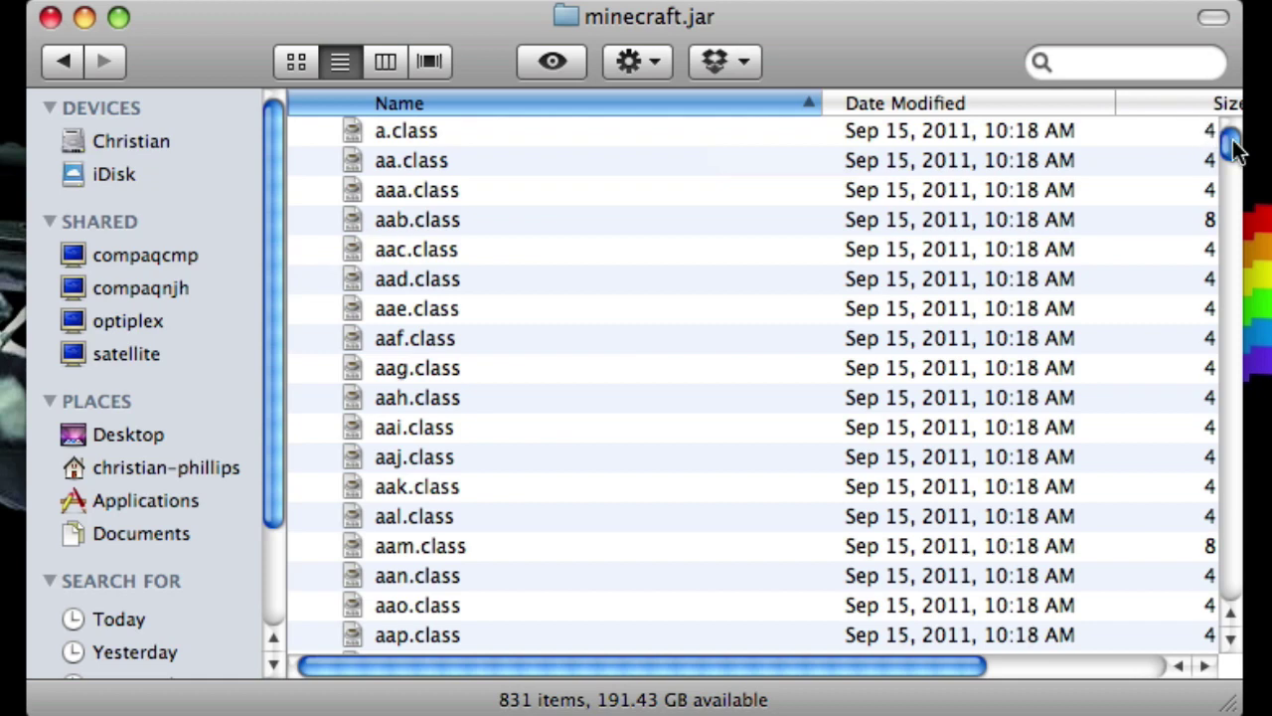
{"action": "left_click_drag", "start_coordinate": [1233, 145], "coordinate": [1230, 99]}
{"action": "left_click_drag", "start_coordinate": [765, 660], "coordinate": [937, 684]}
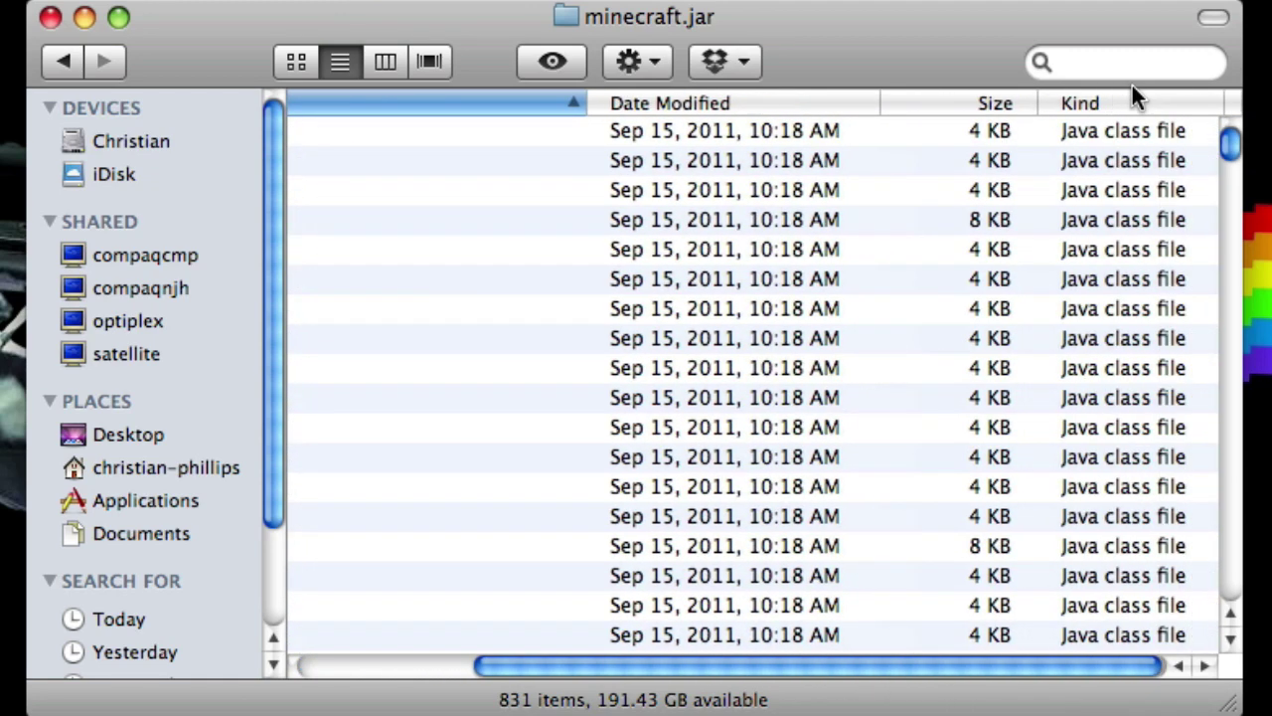
{"action": "left_click", "coordinate": [1130, 97]}
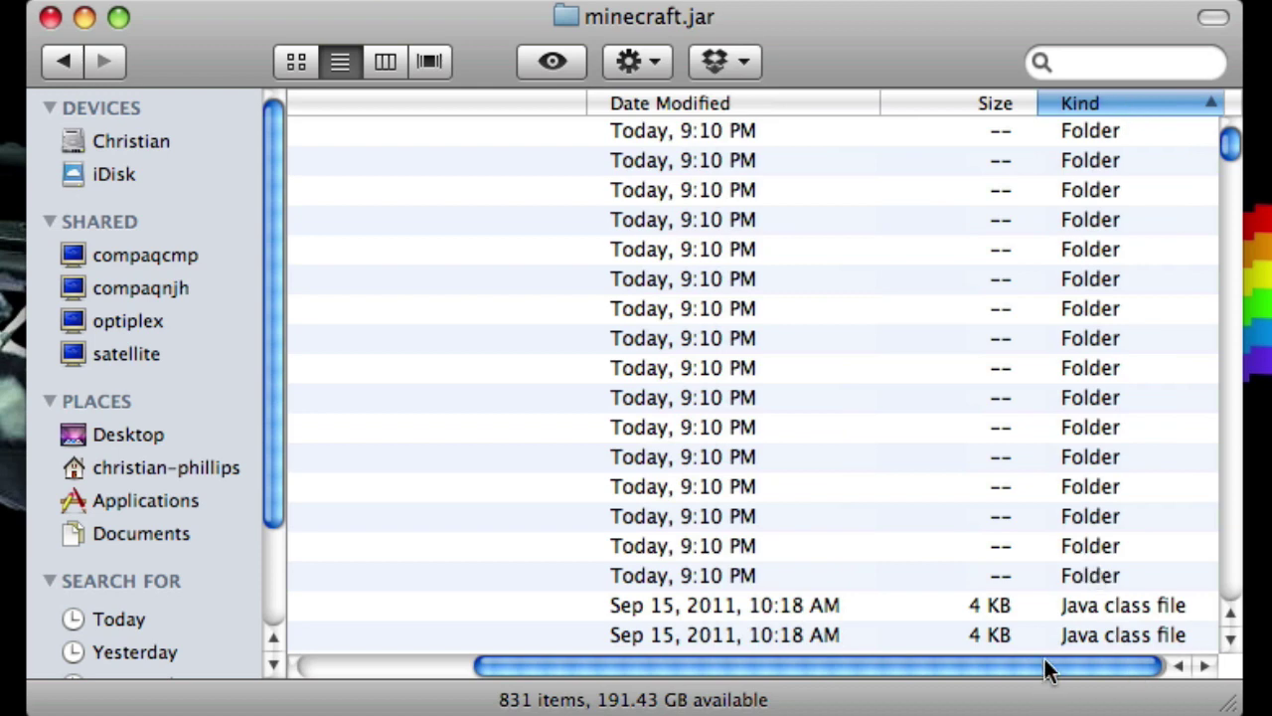
{"action": "left_click_drag", "start_coordinate": [1044, 669], "coordinate": [599, 623]}
{"action": "scroll", "coordinate": [504, 600], "scroll_direction": "down", "scroll_amount": 2}
{"action": "left_click", "coordinate": [428, 547]}
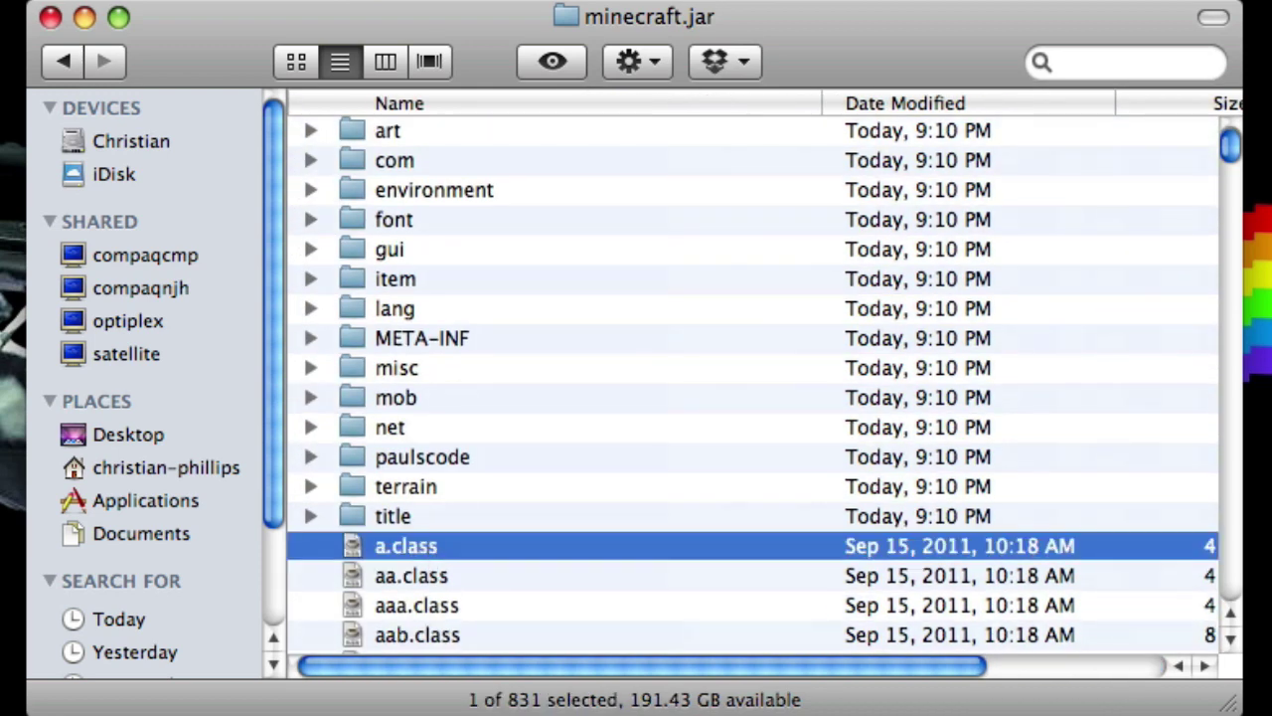
{"action": "left_click_drag", "start_coordinate": [1229, 144], "coordinate": [1202, 581]}
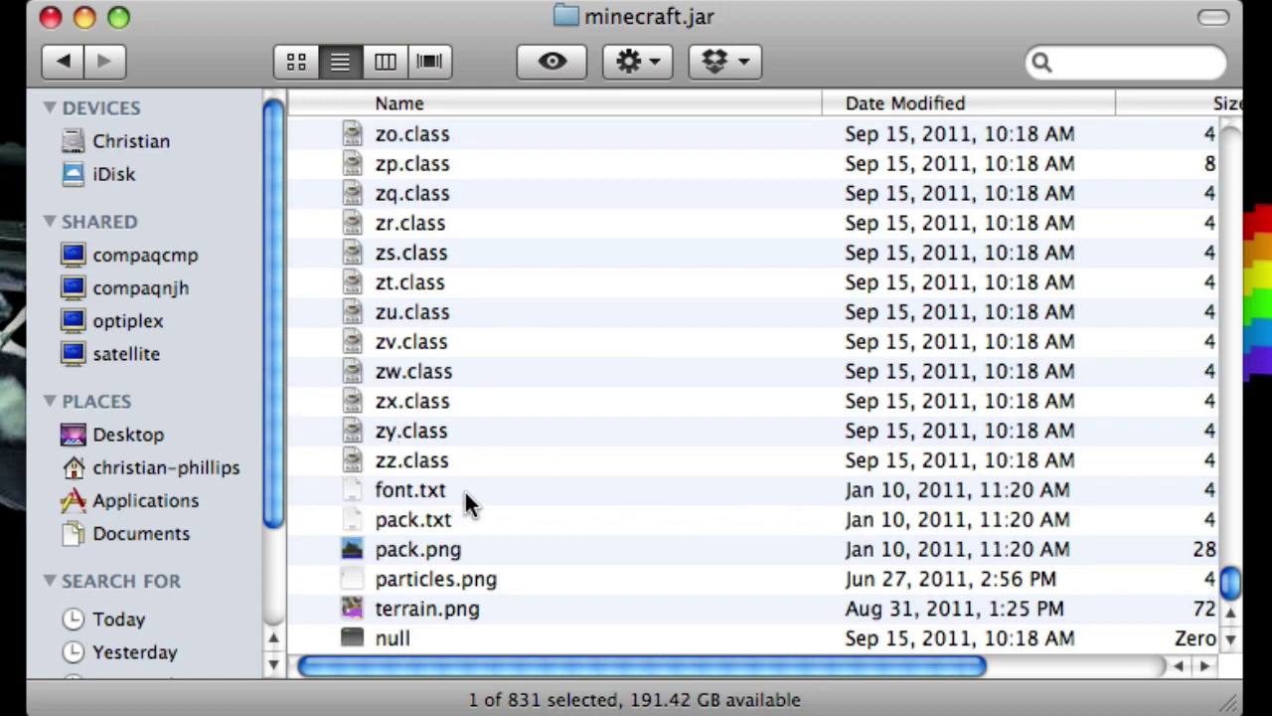
Delete all class files from a.class to zz.class, plus the null file
{"action": "left_click", "coordinate": [378, 460], "text": "shift"}
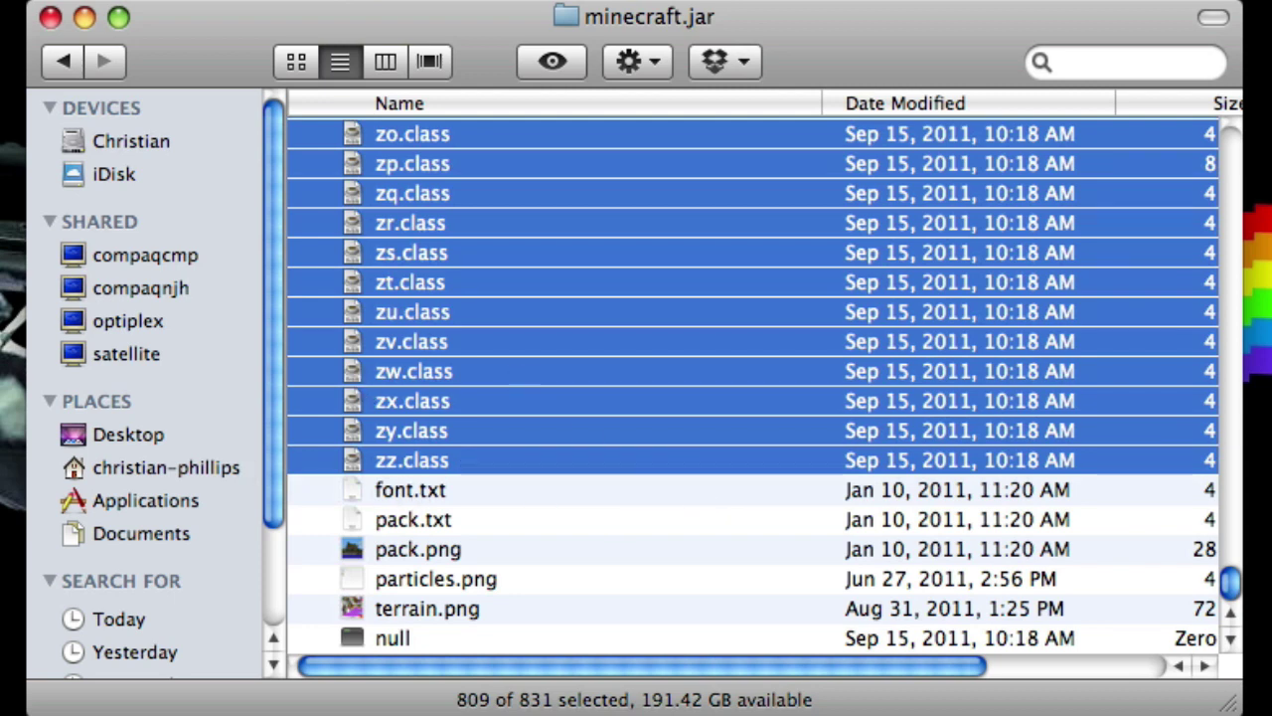
{"action": "key", "text": "super+BackSpace"}
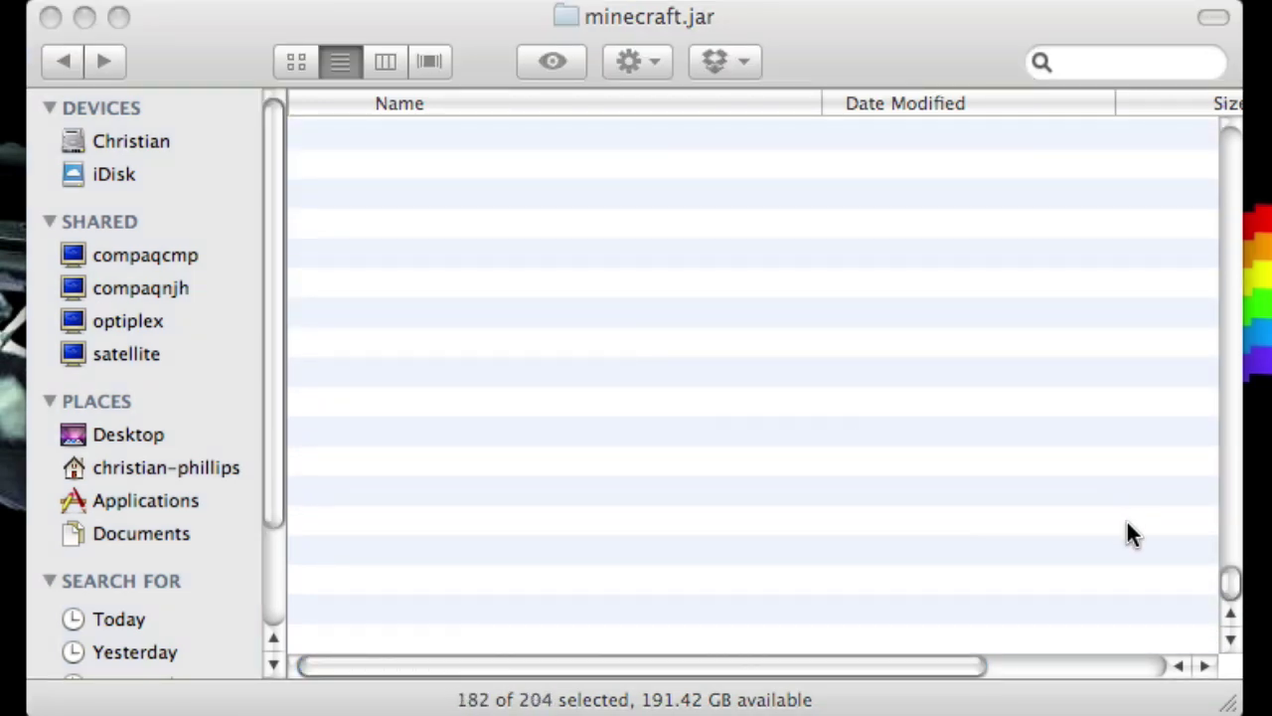
{"action": "left_click_drag", "start_coordinate": [1233, 583], "coordinate": [1225, 100]}
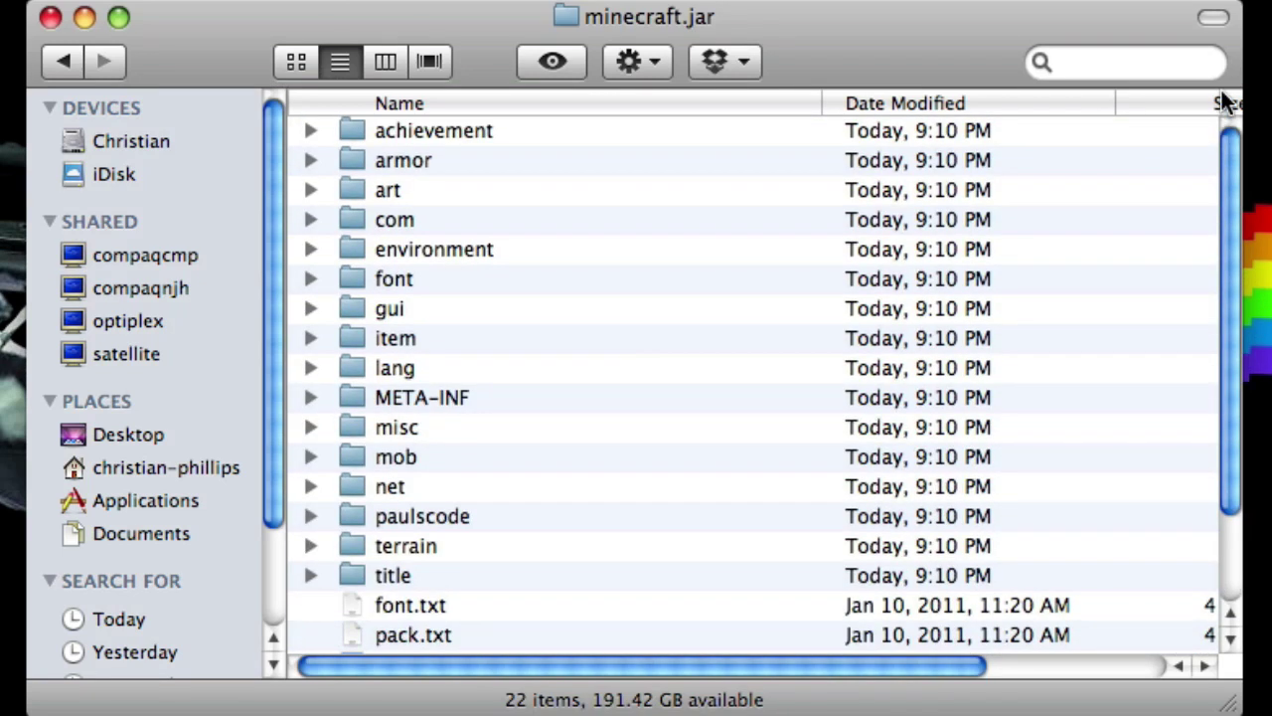
{"action": "scroll", "coordinate": [1225, 338], "scroll_direction": "down", "scroll_amount": 4}
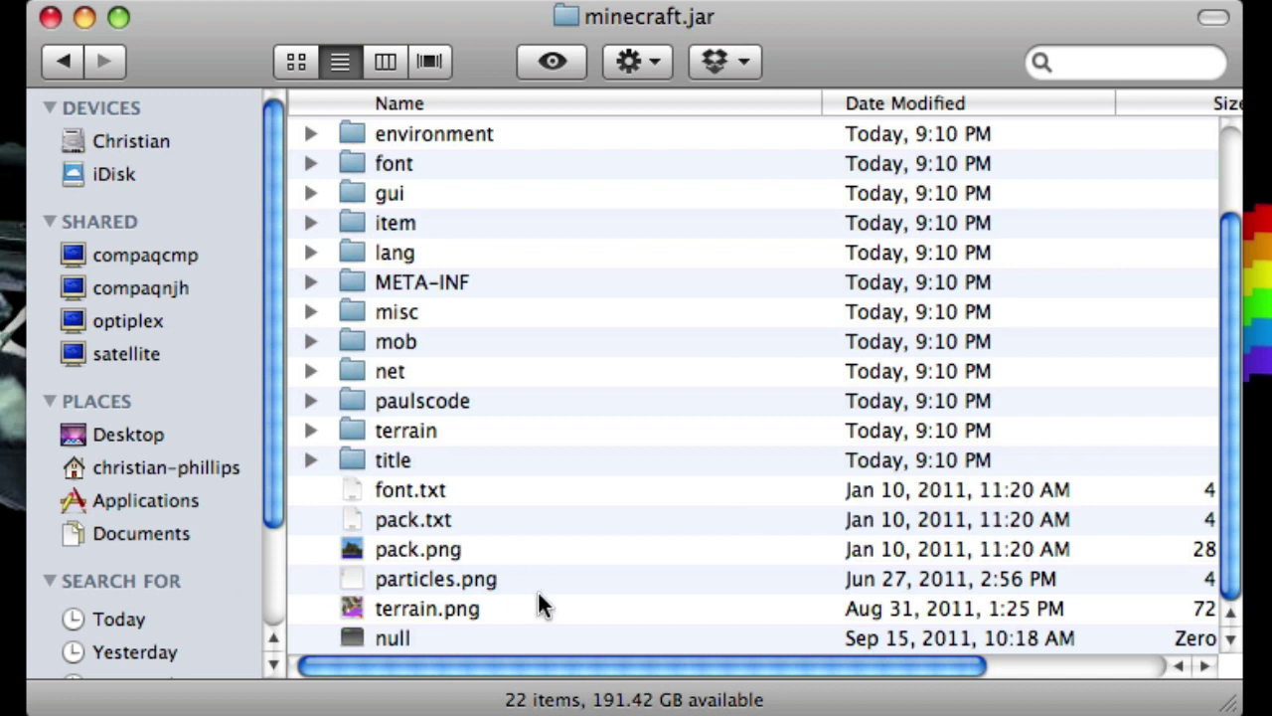
{"action": "left_click", "coordinate": [371, 637]}
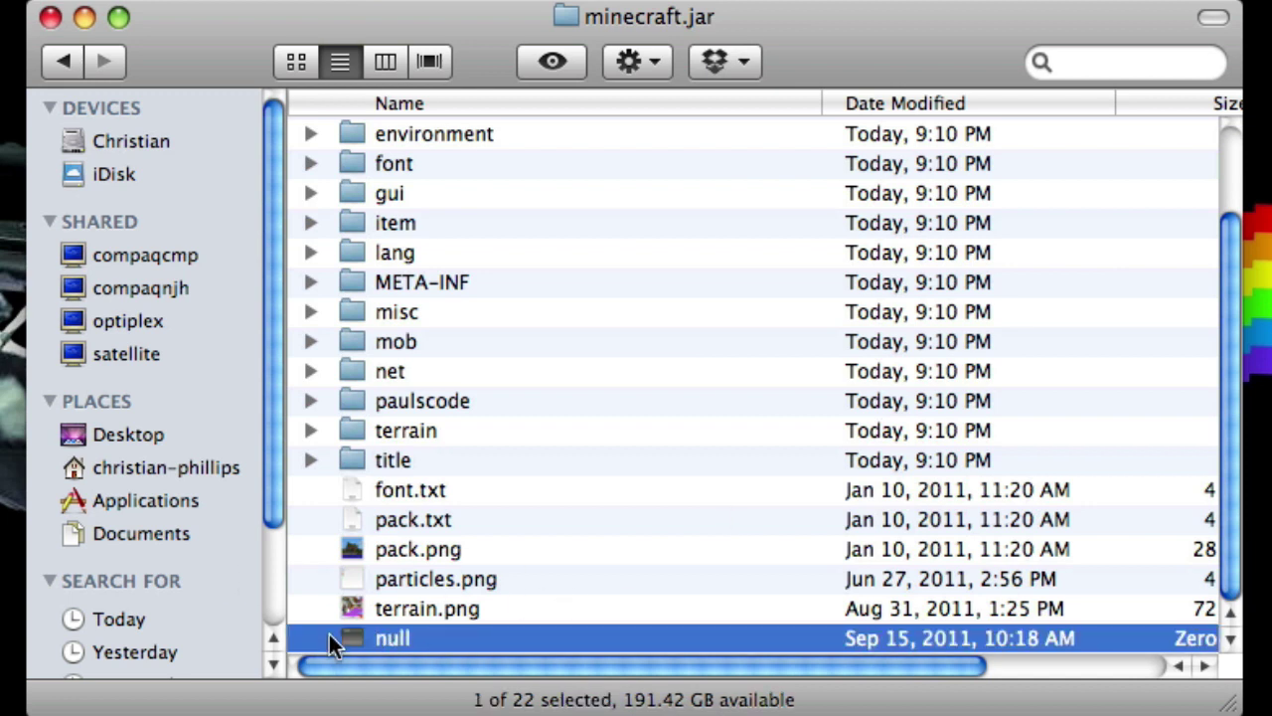
{"action": "key", "text": "super+BackSpace"}
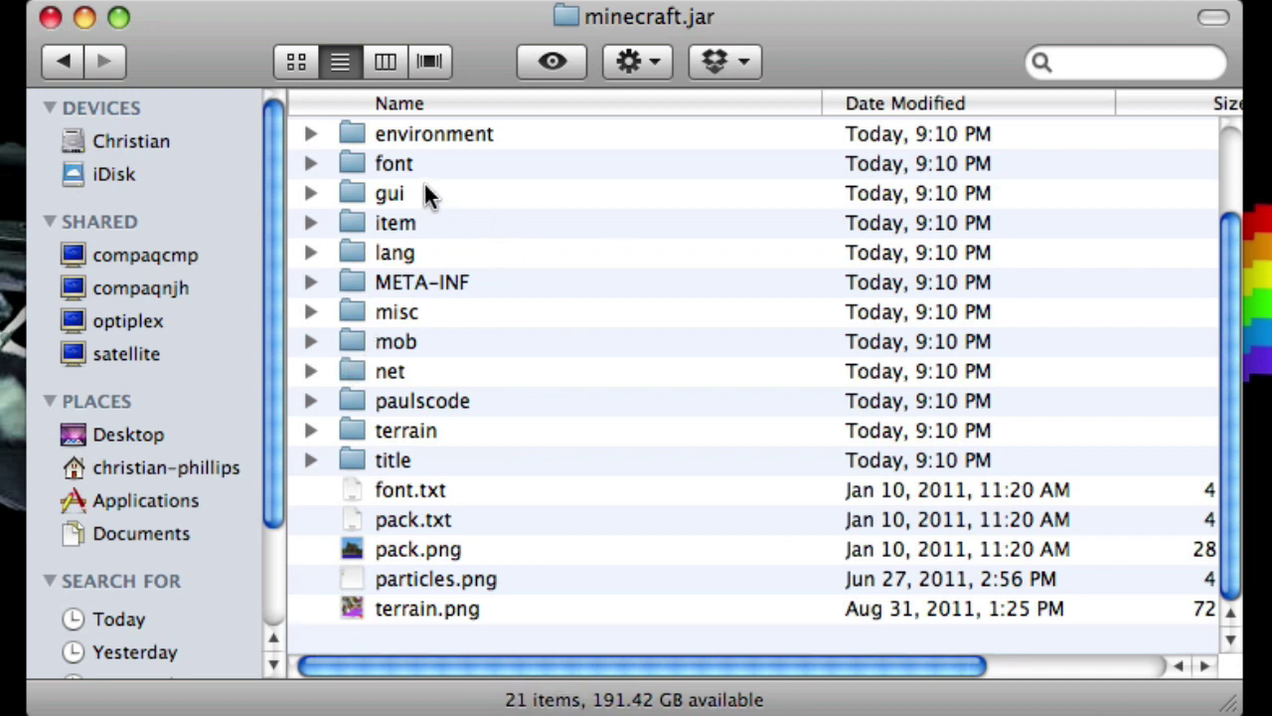
Delete the com, META-INF and lang folders from the minecraft.jar contents
{"action": "scroll", "coordinate": [490, 220], "scroll_direction": "up", "scroll_amount": 3}
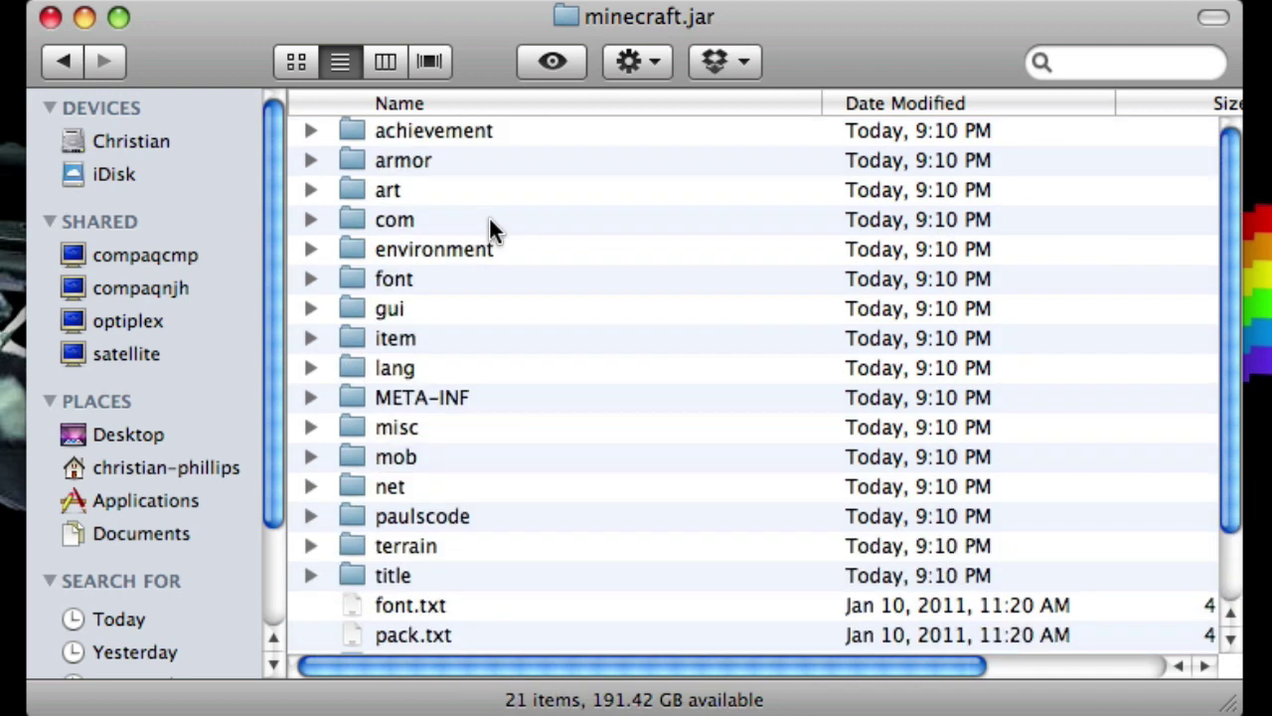
{"action": "double_click", "coordinate": [383, 221]}
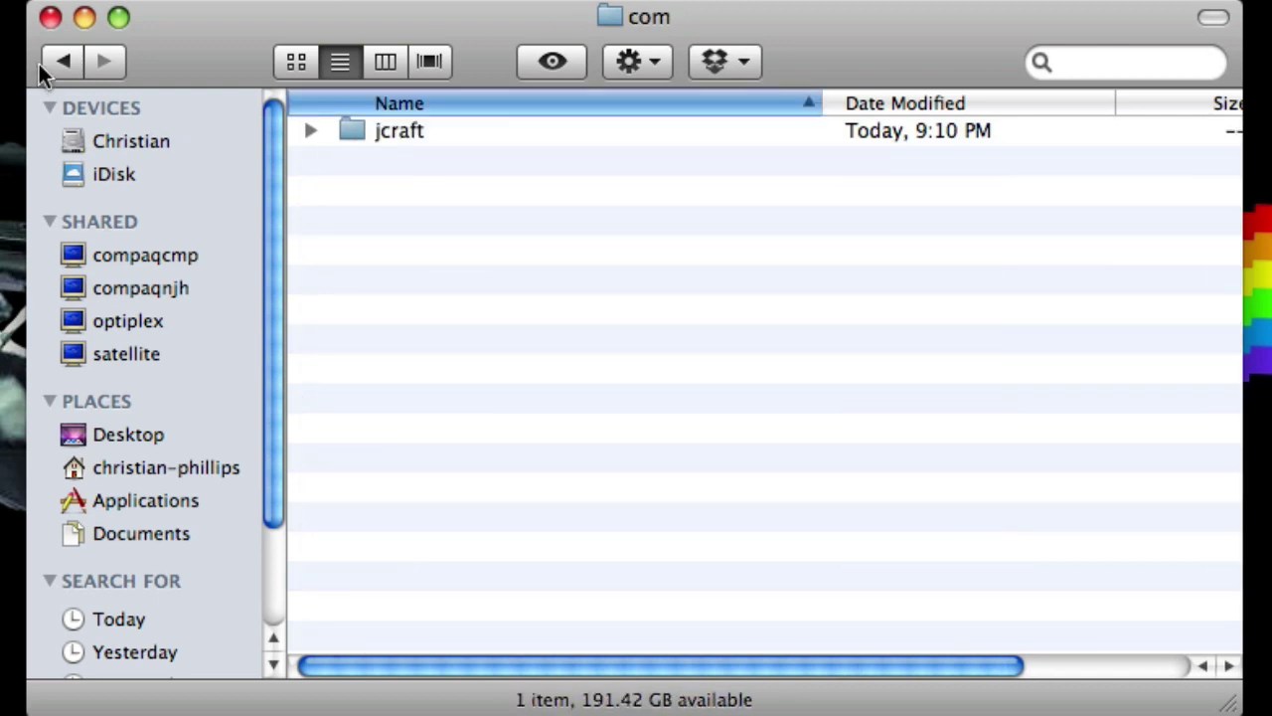
{"action": "left_click", "coordinate": [60, 61]}
{"action": "left_click", "coordinate": [347, 214]}
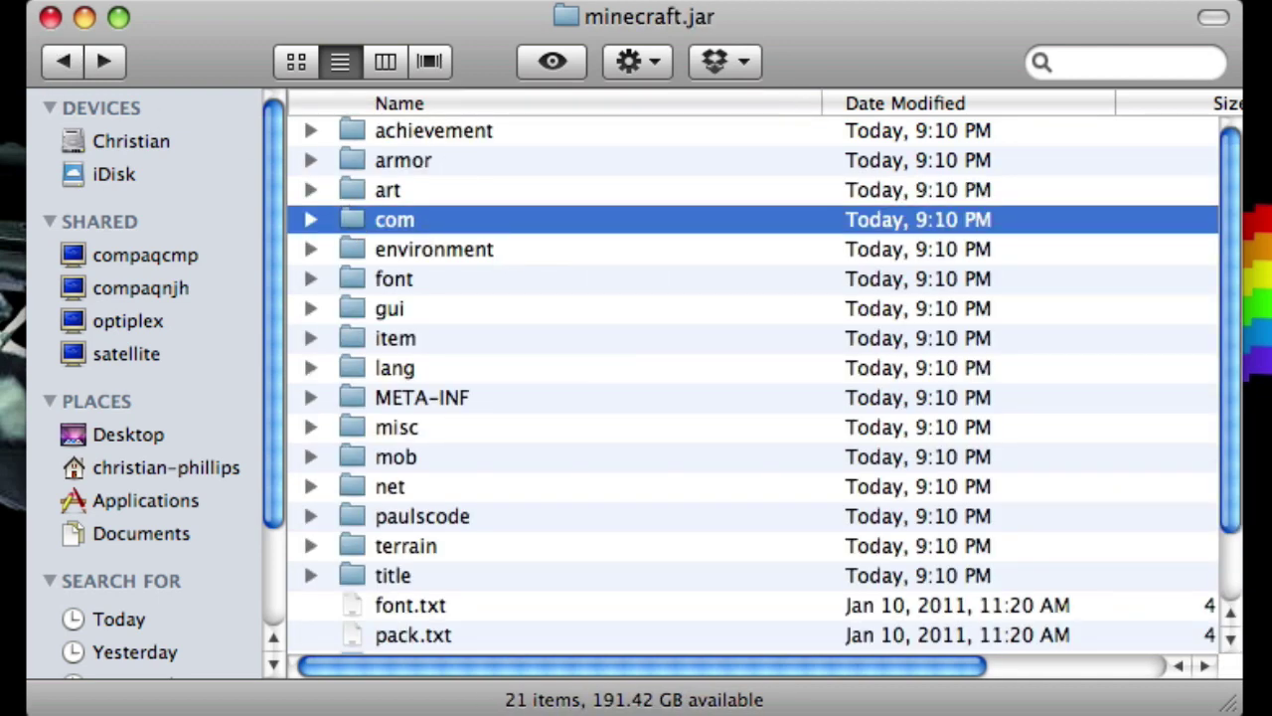
{"action": "key", "text": "super+BackSpace"}
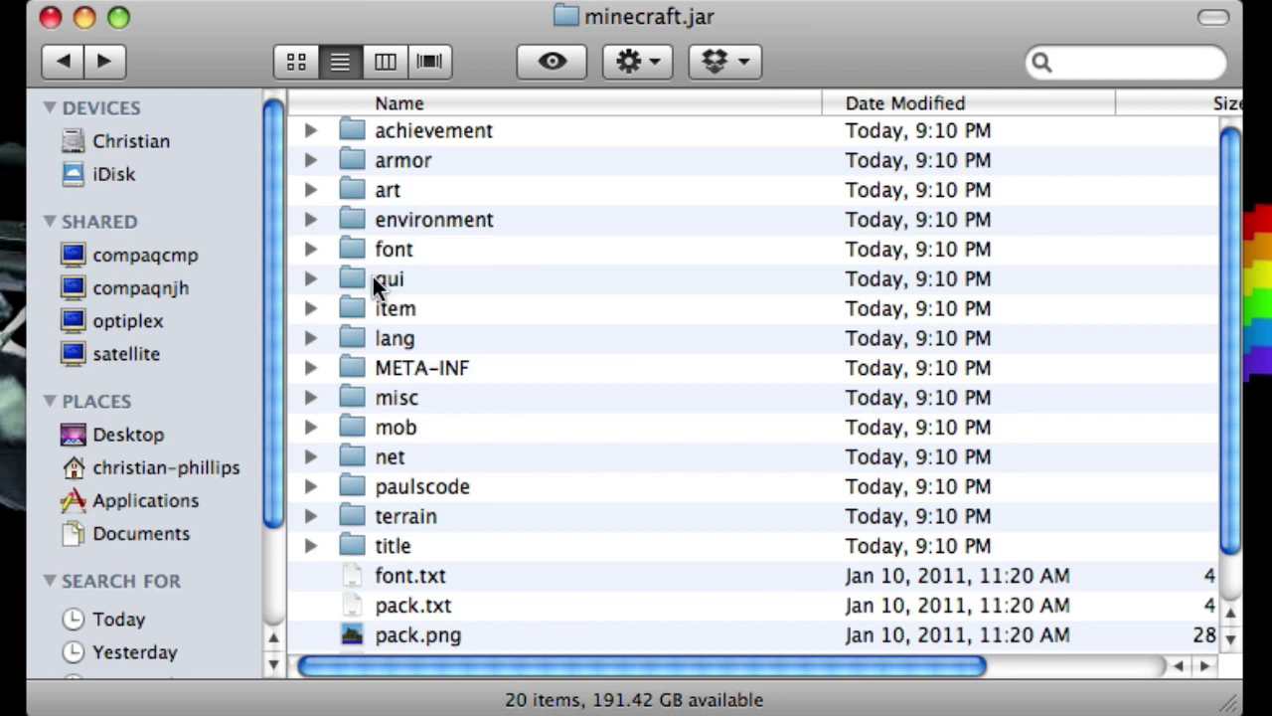
{"action": "left_click", "coordinate": [360, 362]}
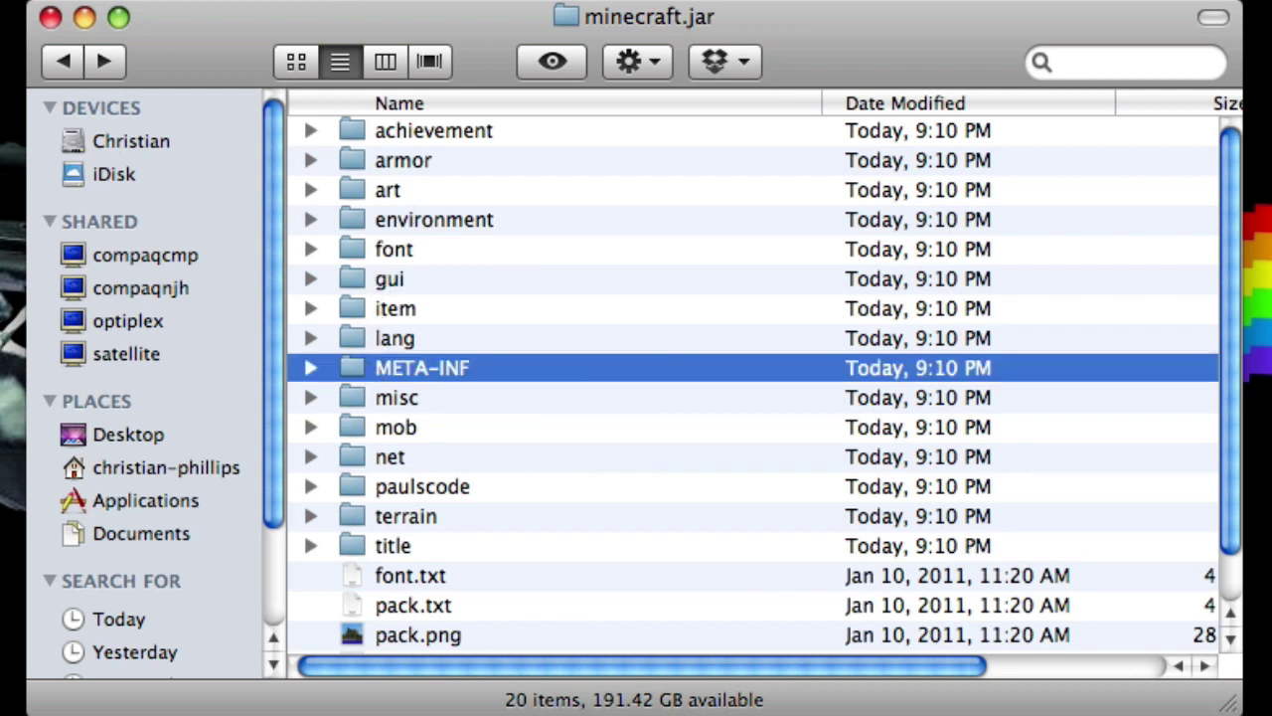
{"action": "key", "text": "super+BackSpace"}
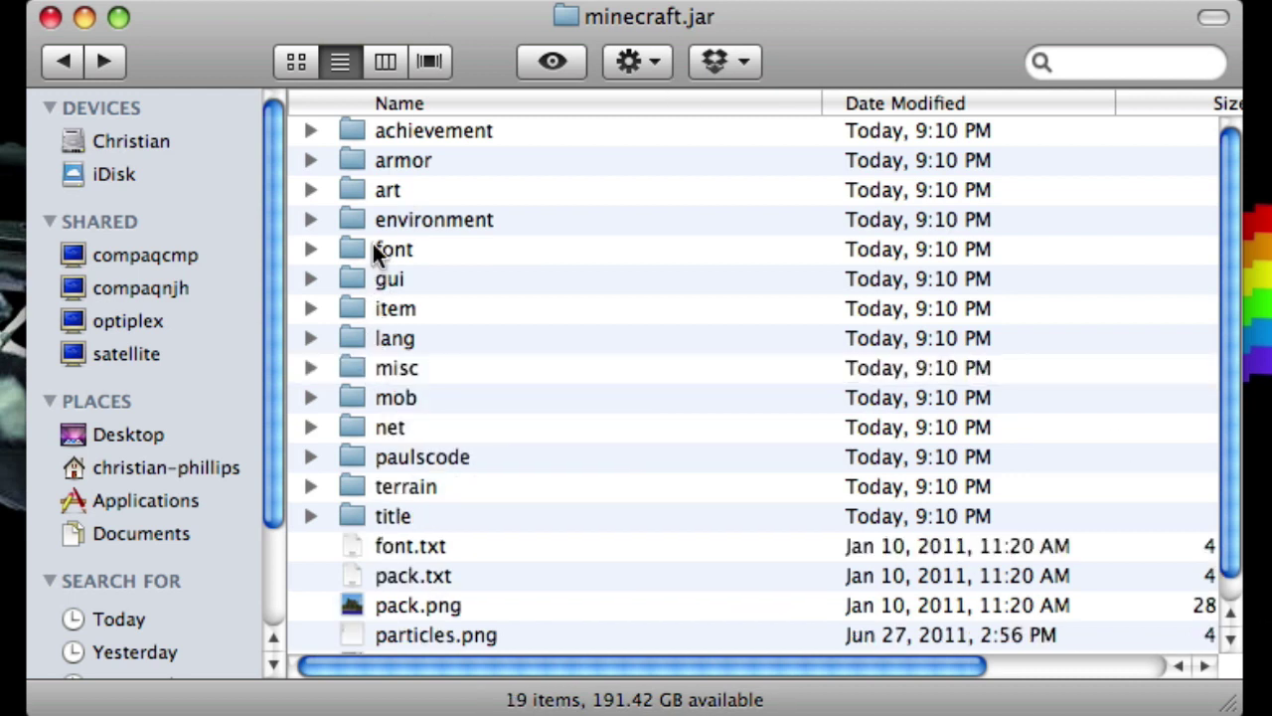
{"action": "left_click", "coordinate": [350, 339]}
{"action": "key", "text": "super+BackSpace"}
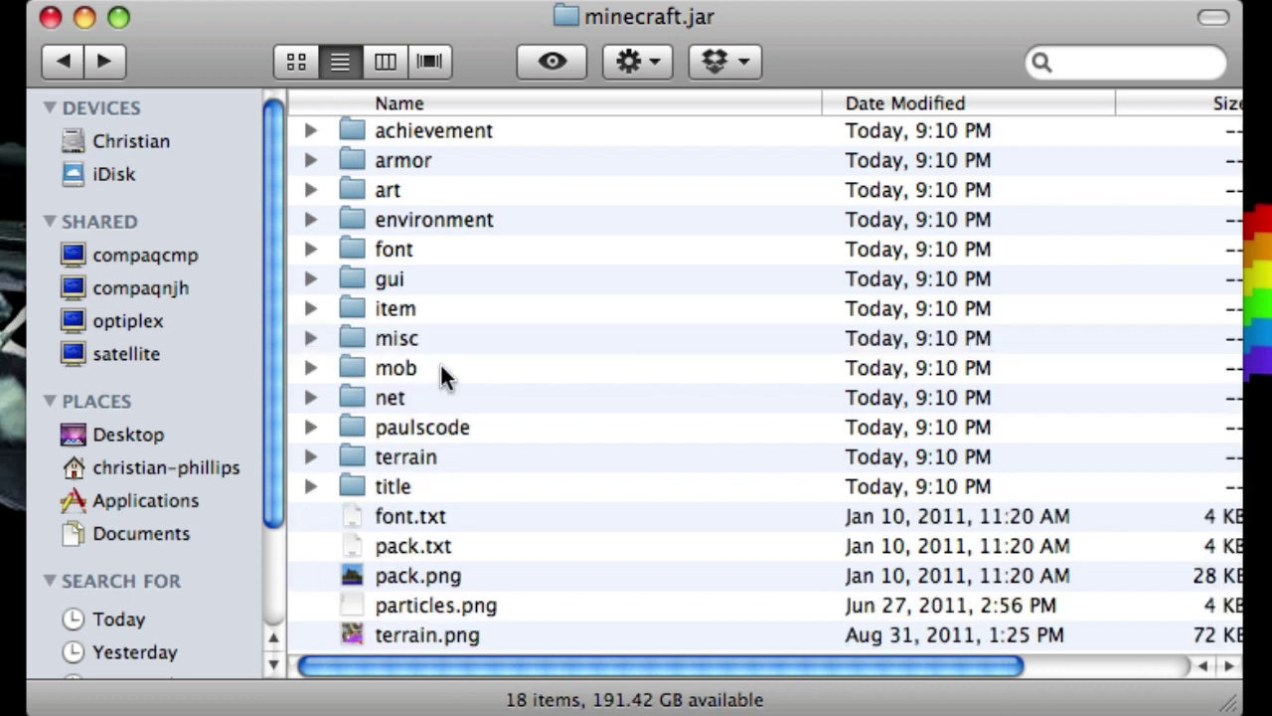
Delete the net and paulscode folders and move the window to the right
{"action": "left_click", "coordinate": [356, 395]}
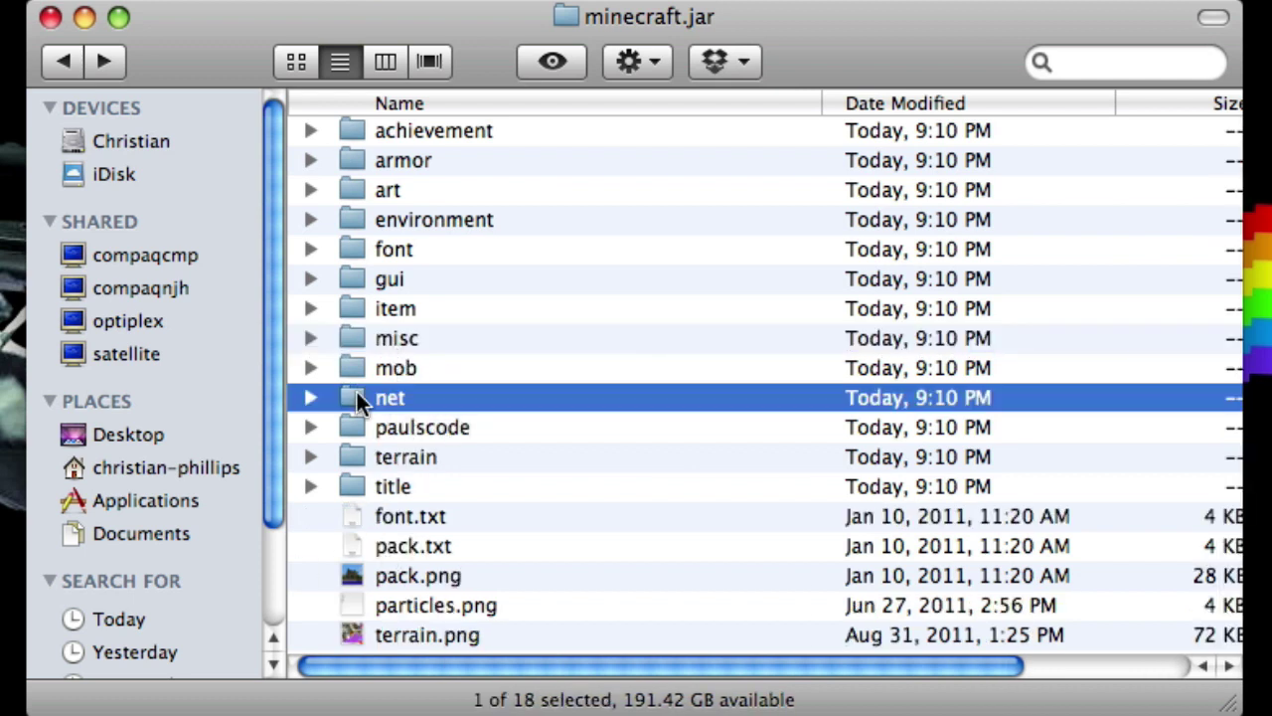
{"action": "left_click_drag", "start_coordinate": [356, 396], "coordinate": [414, 393]}
{"action": "double_click", "coordinate": [413, 395]}
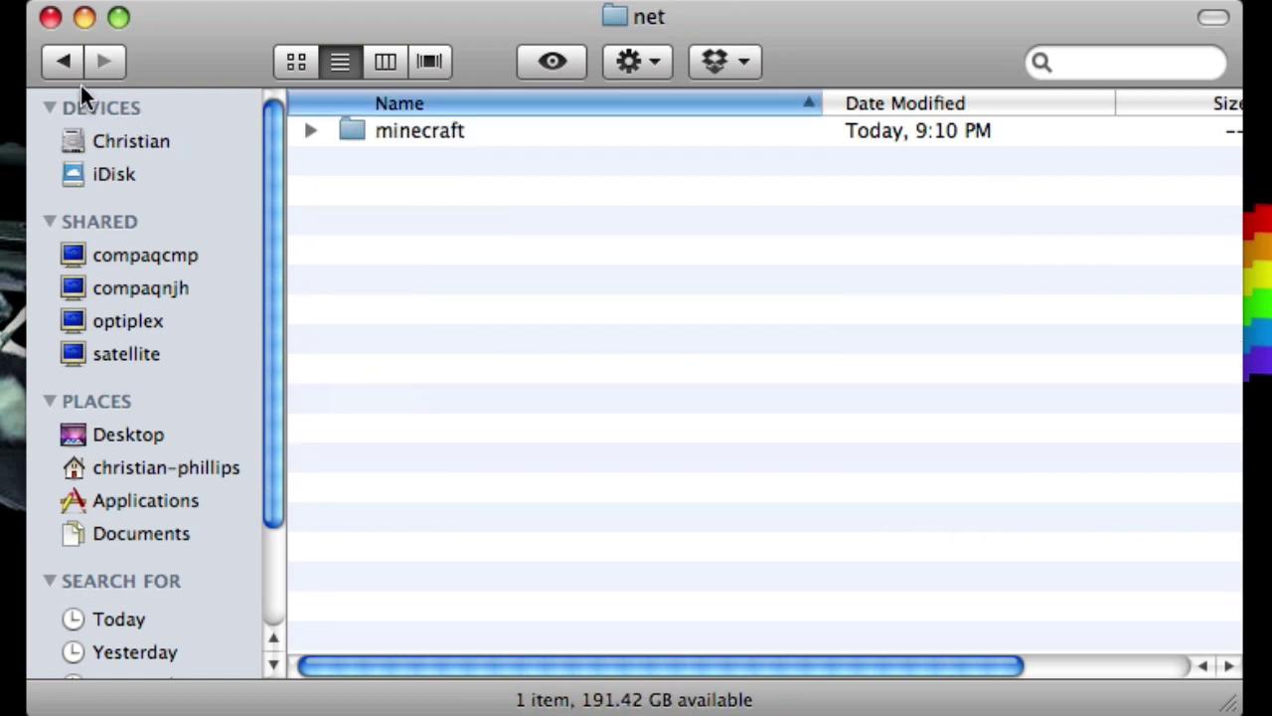
{"action": "left_click", "coordinate": [65, 60]}
{"action": "left_click", "coordinate": [364, 394]}
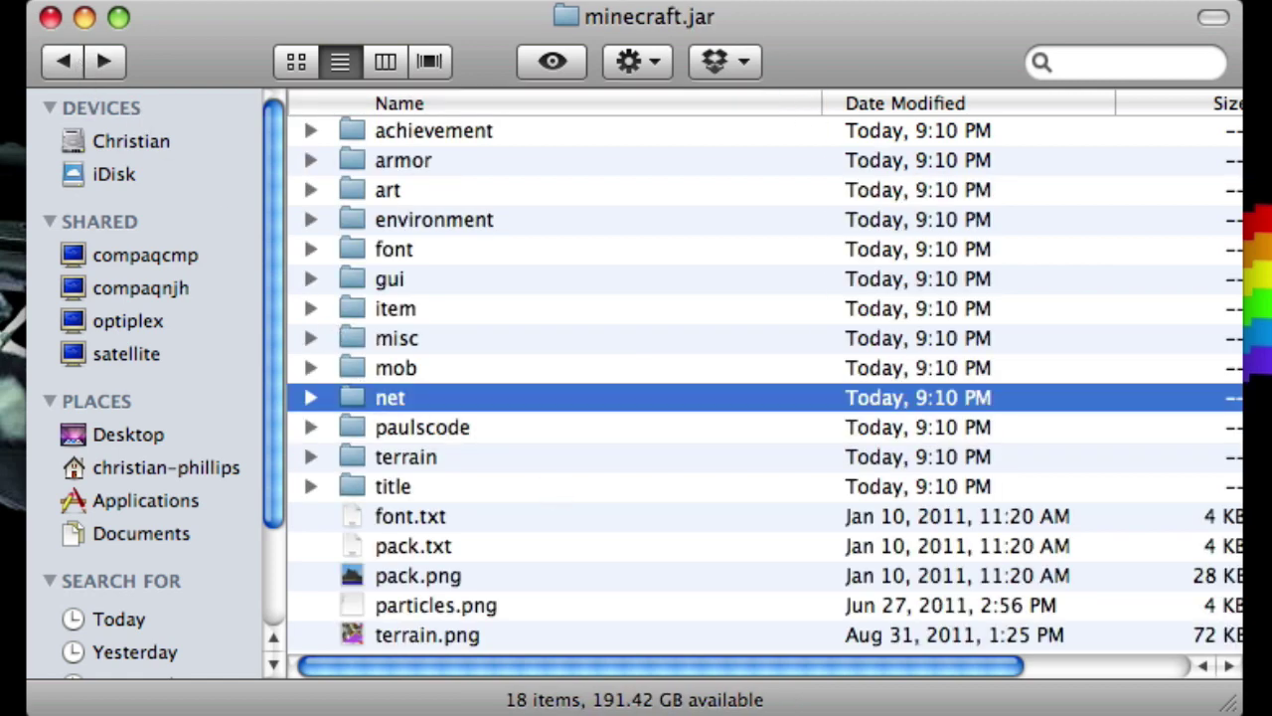
{"action": "key", "text": "super+BackSpace"}
{"action": "left_click_drag", "start_coordinate": [375, 397], "coordinate": [735, 539]}
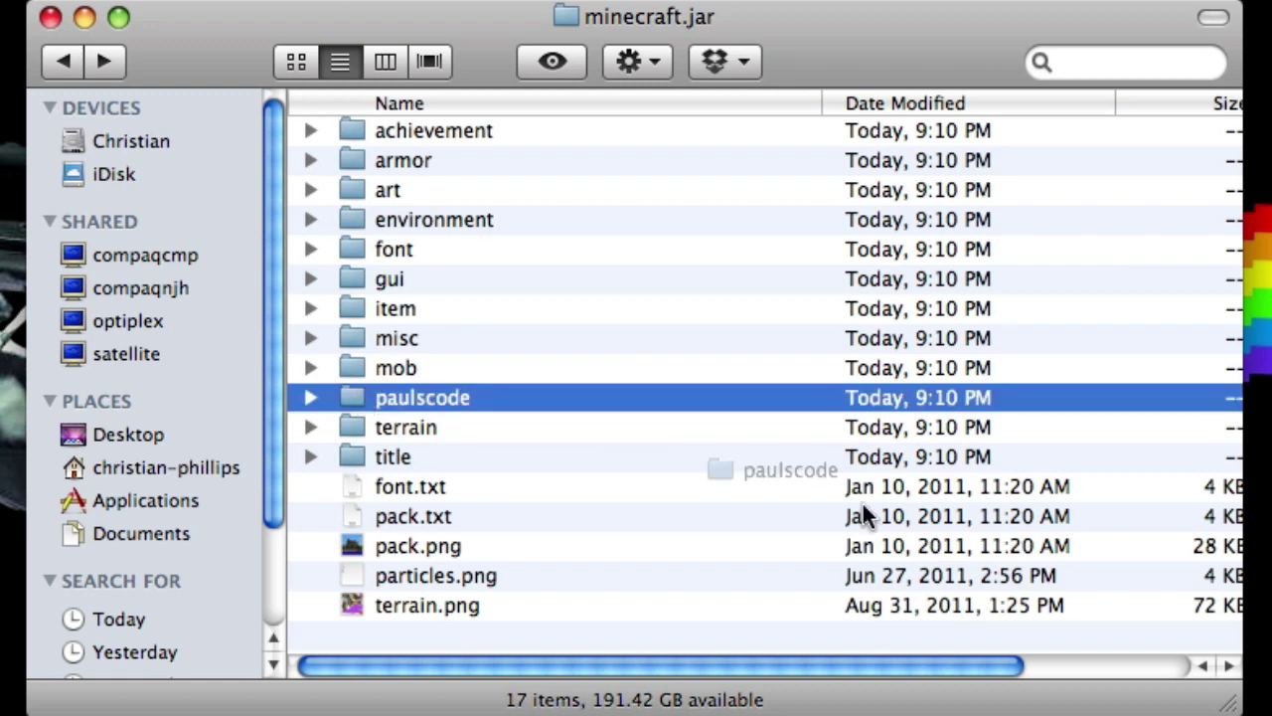
{"action": "key", "text": "super+BackSpace"}
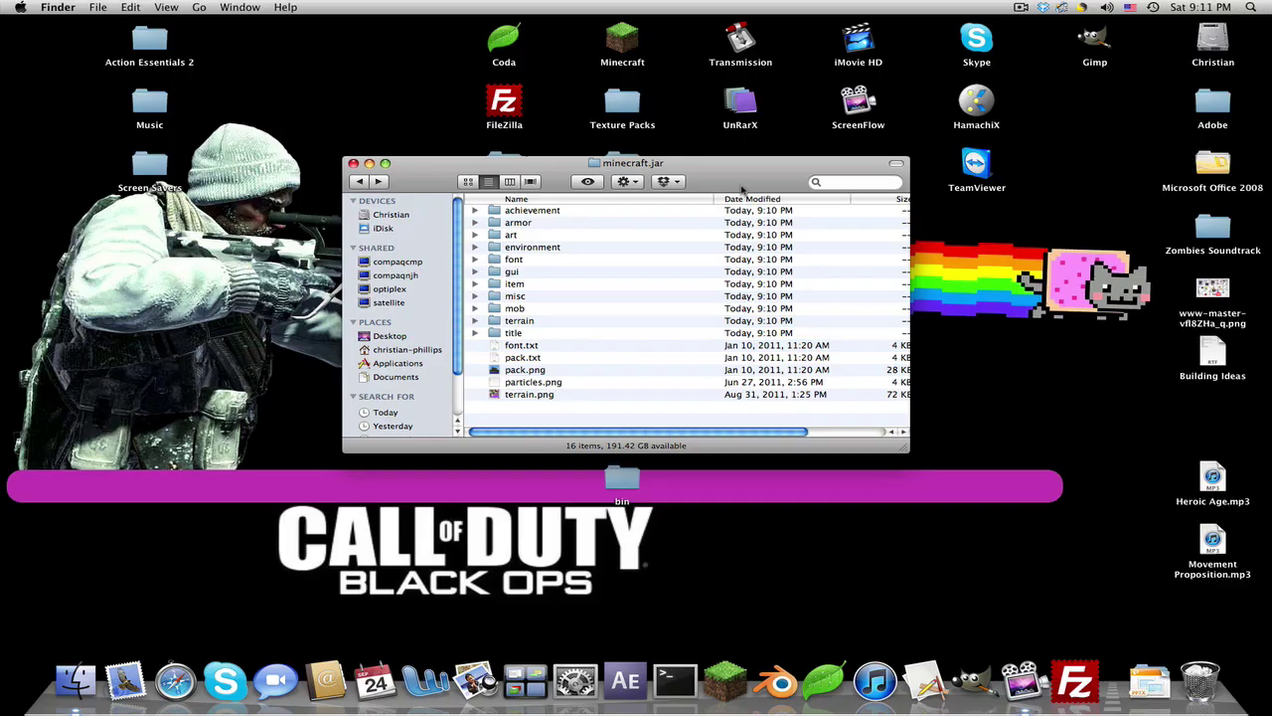
{"action": "left_click_drag", "start_coordinate": [722, 183], "coordinate": [1140, 248]}
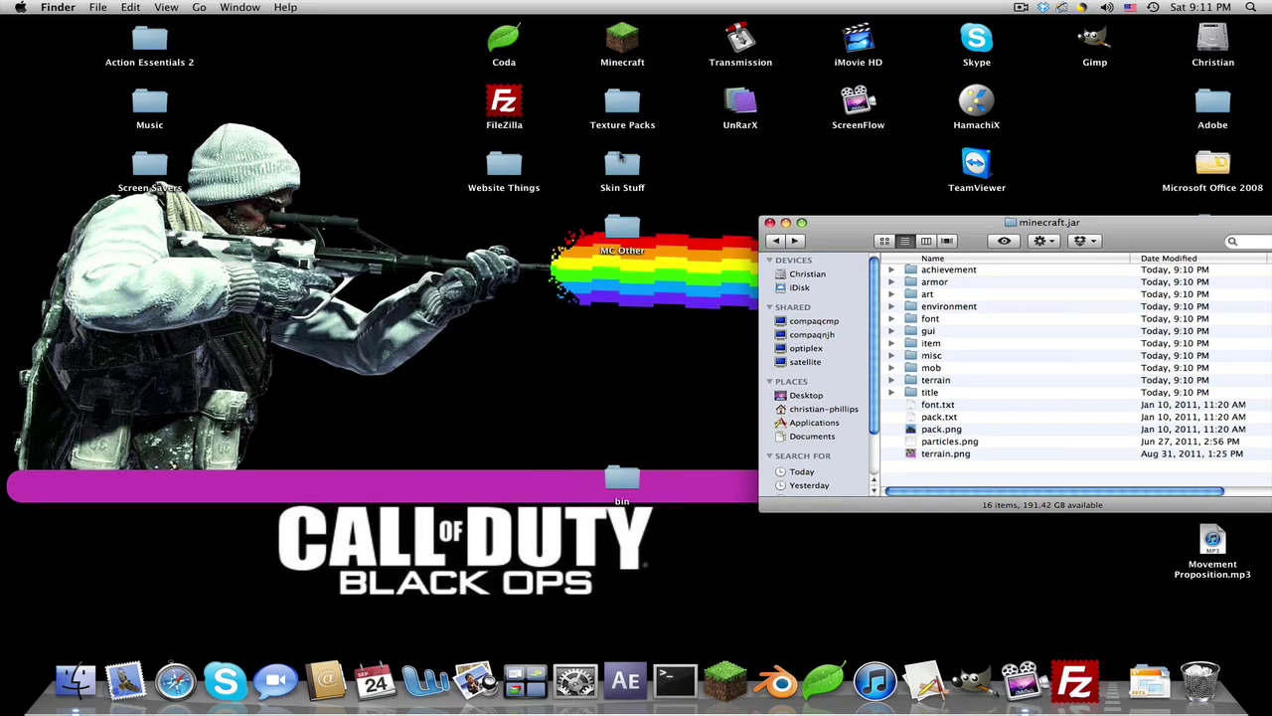
{"action": "double_click", "coordinate": [622, 103]}
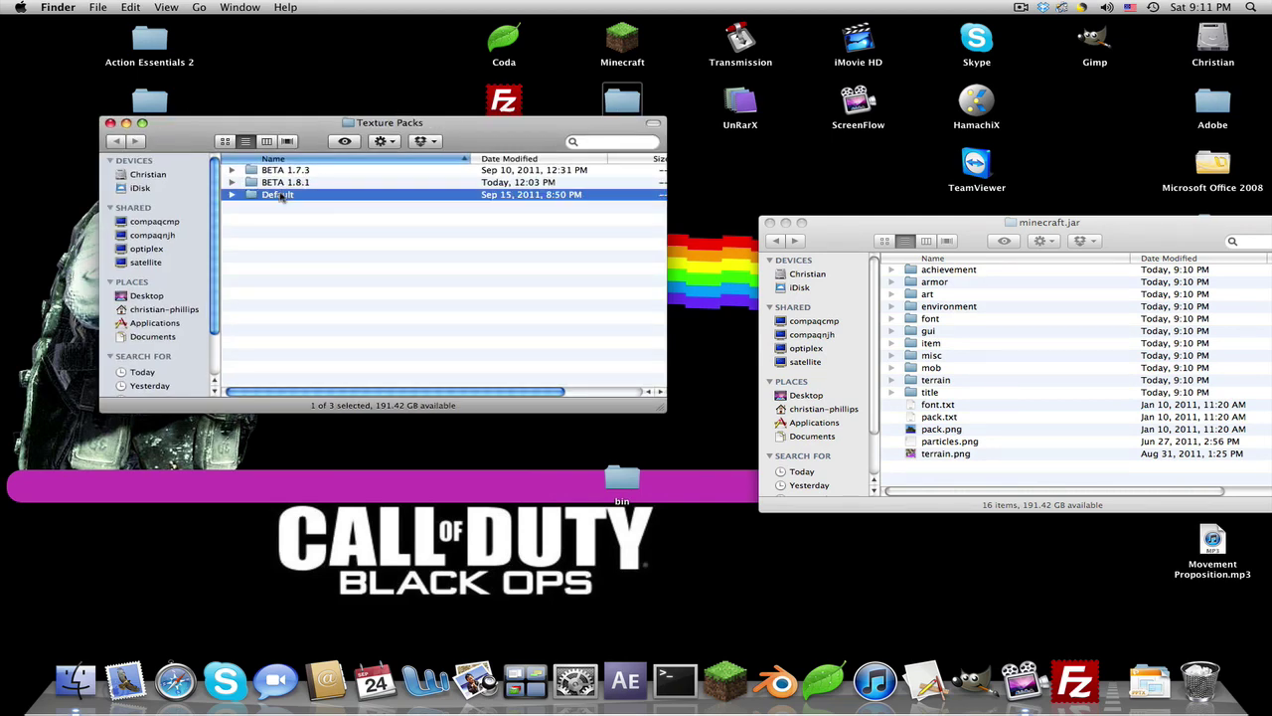
{"action": "double_click", "coordinate": [278, 195]}
{"action": "left_click_drag", "start_coordinate": [964, 230], "coordinate": [821, 124]}
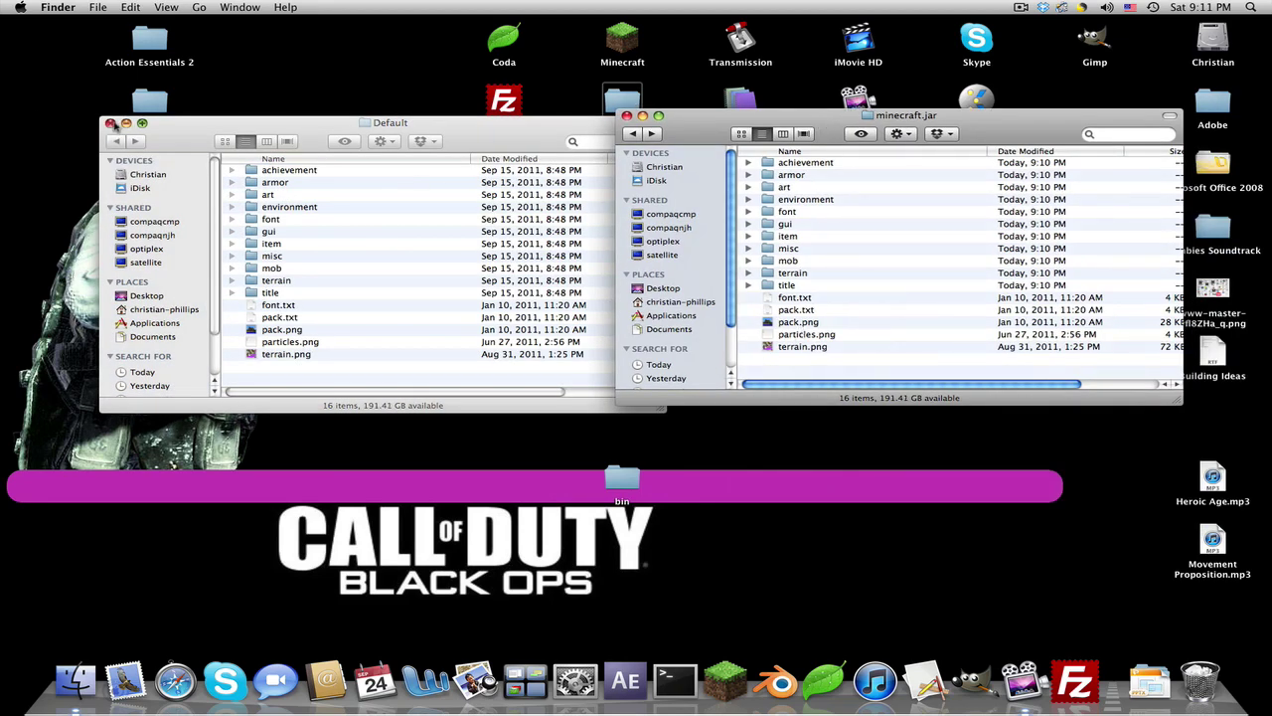
{"action": "left_click", "coordinate": [110, 122]}
{"action": "left_click_drag", "start_coordinate": [854, 115], "coordinate": [629, 92]}
{"action": "left_click_drag", "start_coordinate": [746, 139], "coordinate": [707, 192]}
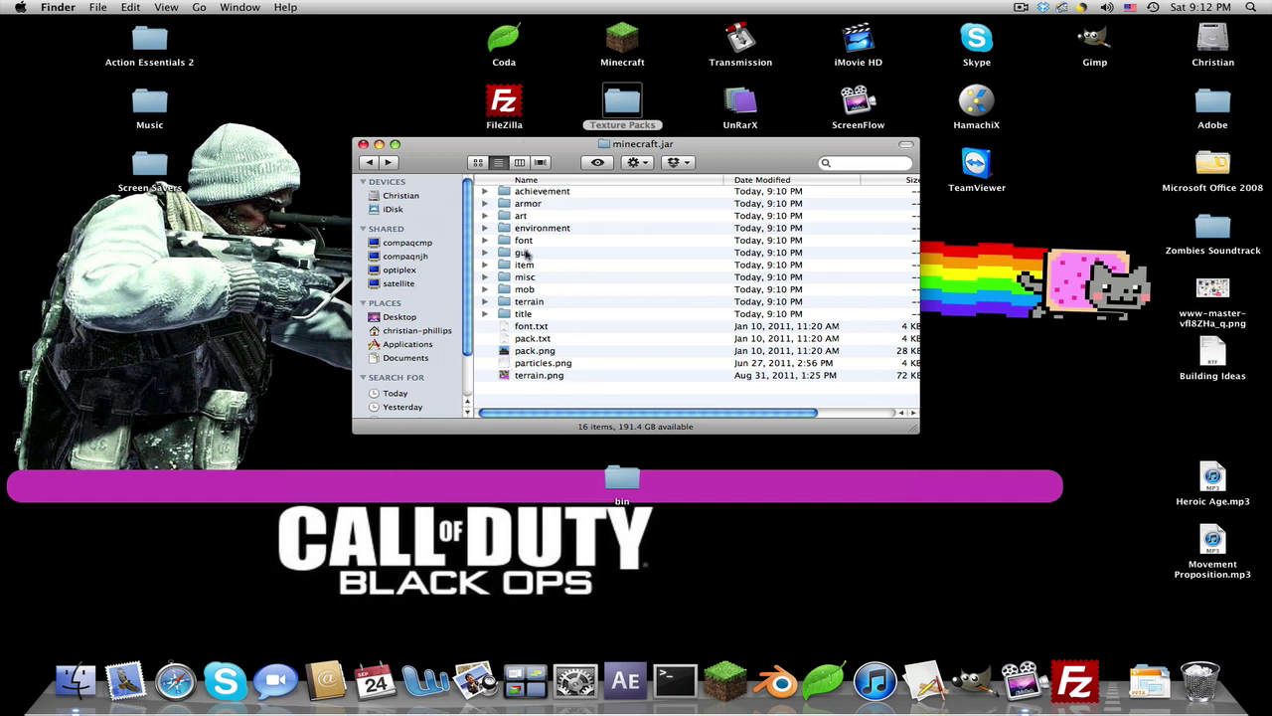
Open terrain.png with Gimp and close the minecraft.jar Finder window
{"action": "double_click", "coordinate": [527, 254]}
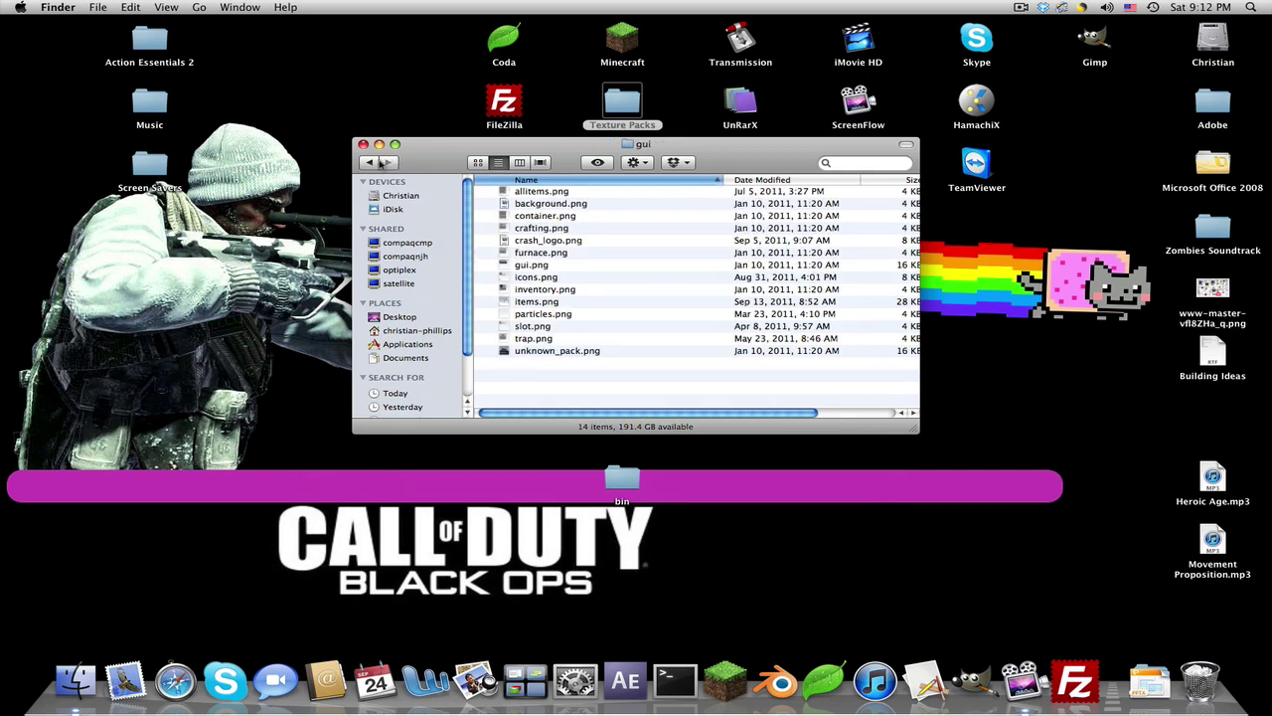
{"action": "left_click", "coordinate": [371, 162]}
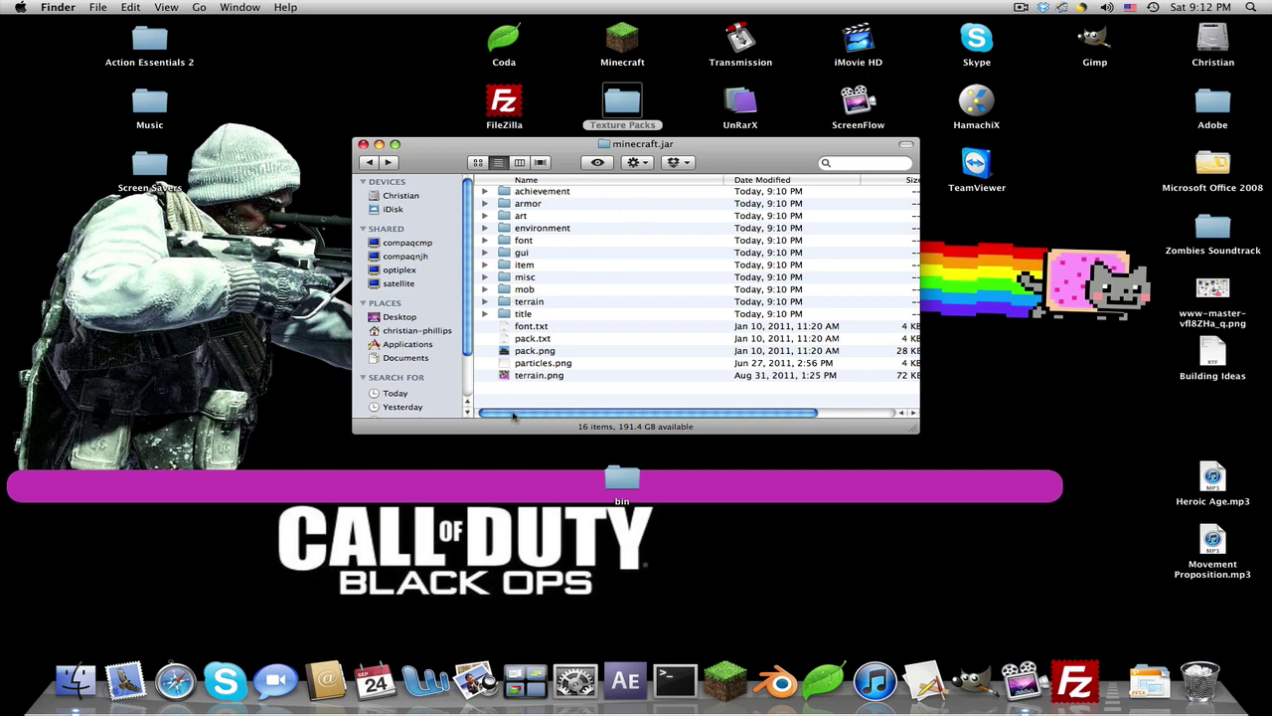
{"action": "right_click", "coordinate": [527, 380]}
{"action": "mouse_move", "coordinate": [608, 395]}
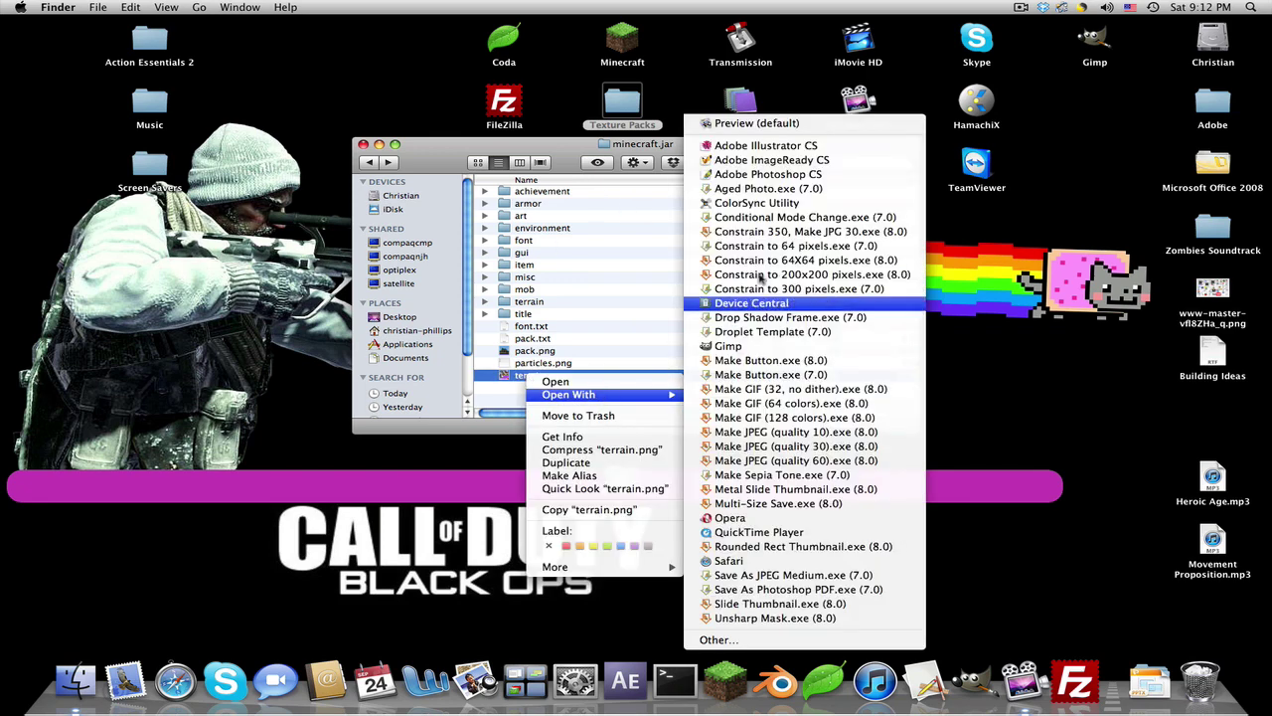
{"action": "left_click", "coordinate": [757, 346]}
{"action": "left_click", "coordinate": [364, 145]}
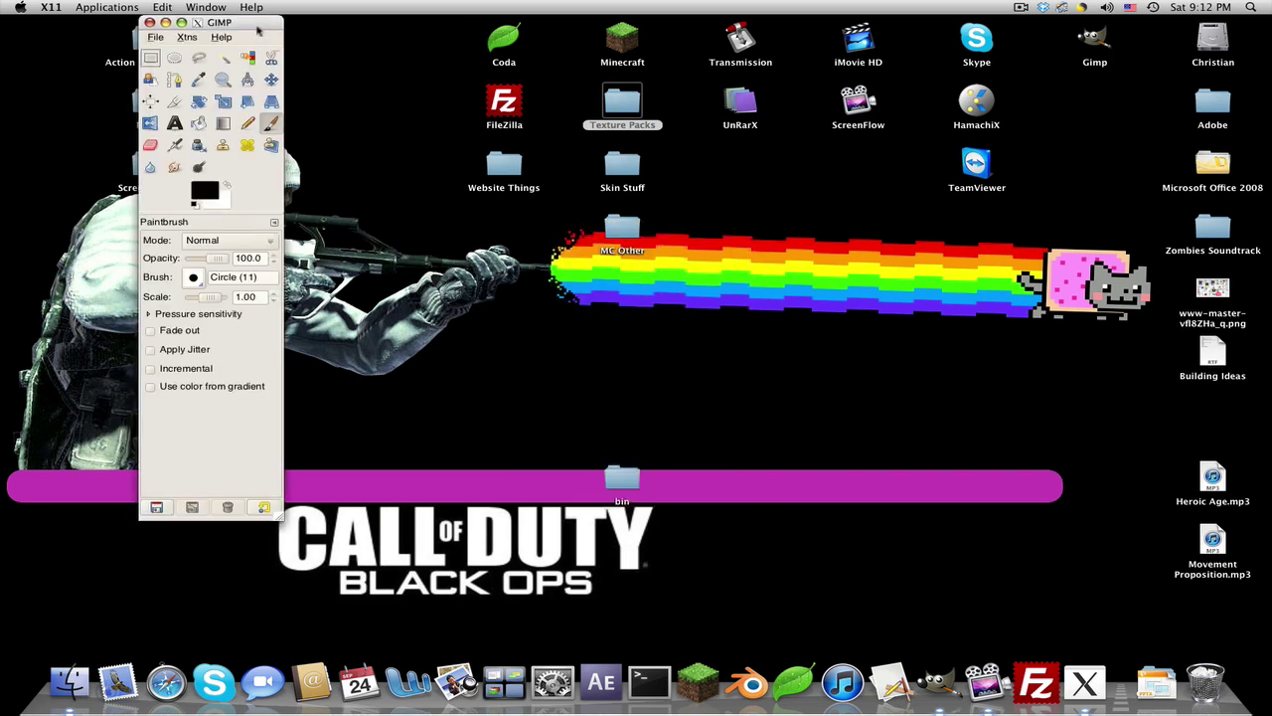
Shift the toolbox left, enlarge the terrain.png window to fill the screen, and start zooming
{"action": "mouse_move", "coordinate": [256, 29]}
{"action": "left_mouse_down"}
{"action": "mouse_move", "coordinate": [175, 30]}
{"action": "mouse_move", "coordinate": [248, 82]}
{"action": "mouse_move", "coordinate": [202, 29]}
{"action": "mouse_move", "coordinate": [106, 23]}
{"action": "mouse_move", "coordinate": [290, 33]}
{"action": "mouse_move", "coordinate": [276, 19]}
{"action": "left_mouse_up"}
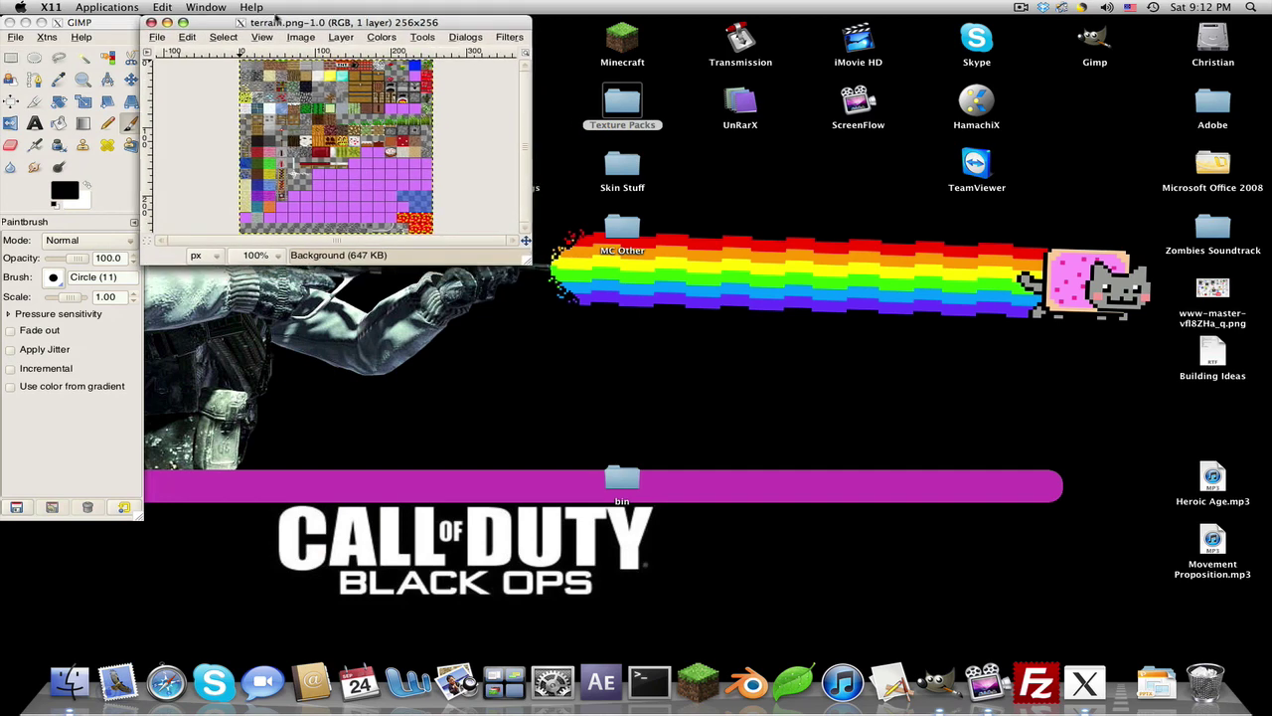
{"action": "left_click_drag", "start_coordinate": [526, 260], "coordinate": [1268, 662]}
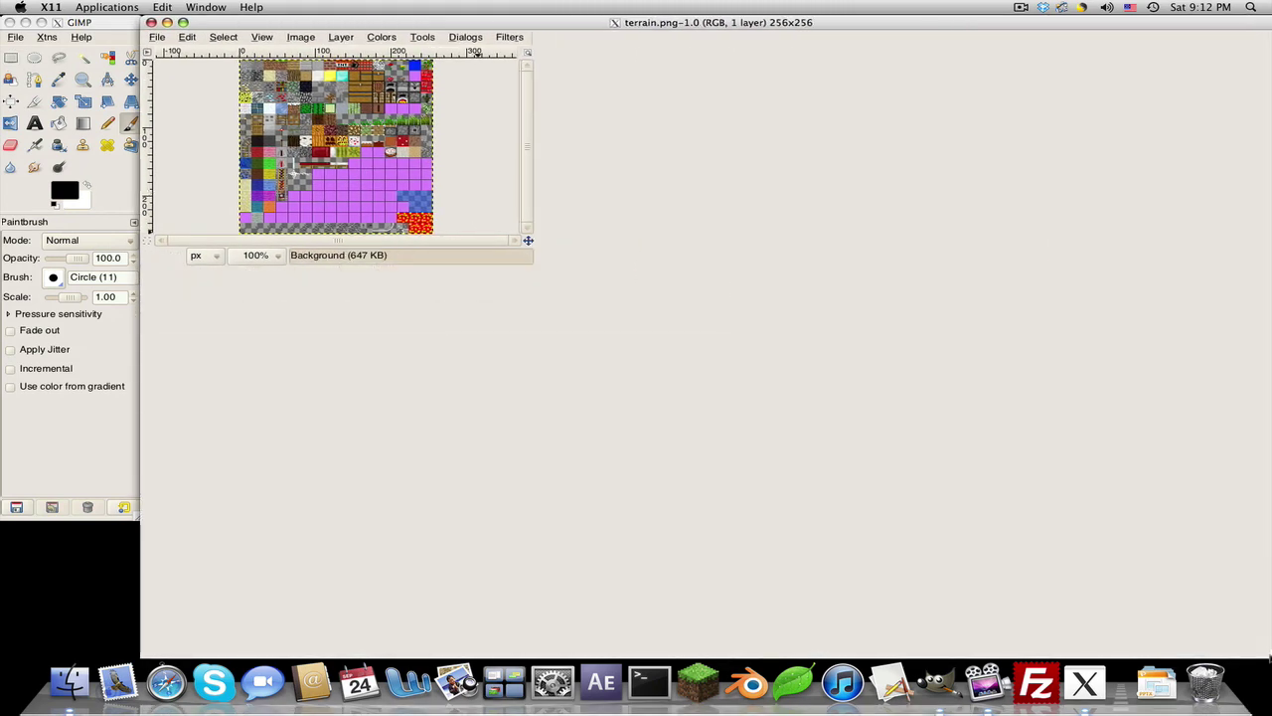
{"action": "key", "text": "z"}
{"action": "left_click", "coordinate": [686, 363]}
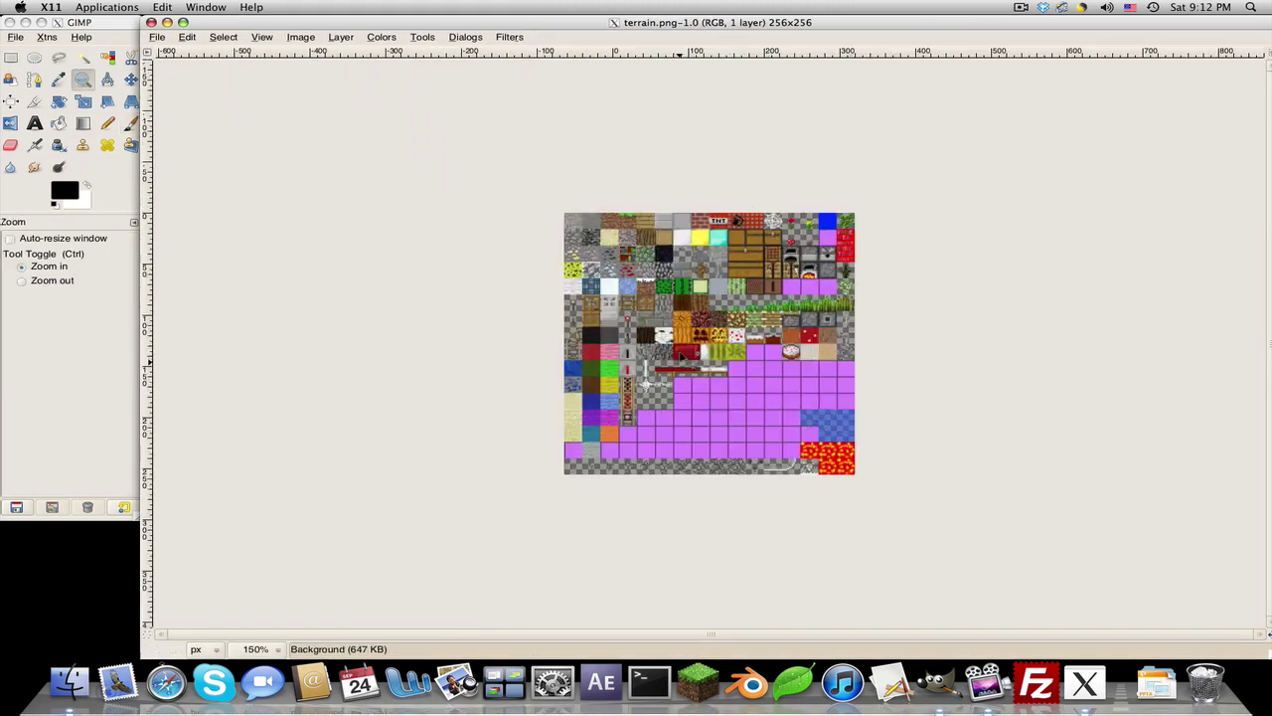
{"action": "left_click", "coordinate": [686, 363]}
{"action": "left_click", "coordinate": [686, 363]}
Zoom the top-left tiles to 1600% pixel level and select the Pencil tool
{"action": "left_click", "coordinate": [628, 260]}
{"action": "left_click", "coordinate": [597, 293]}
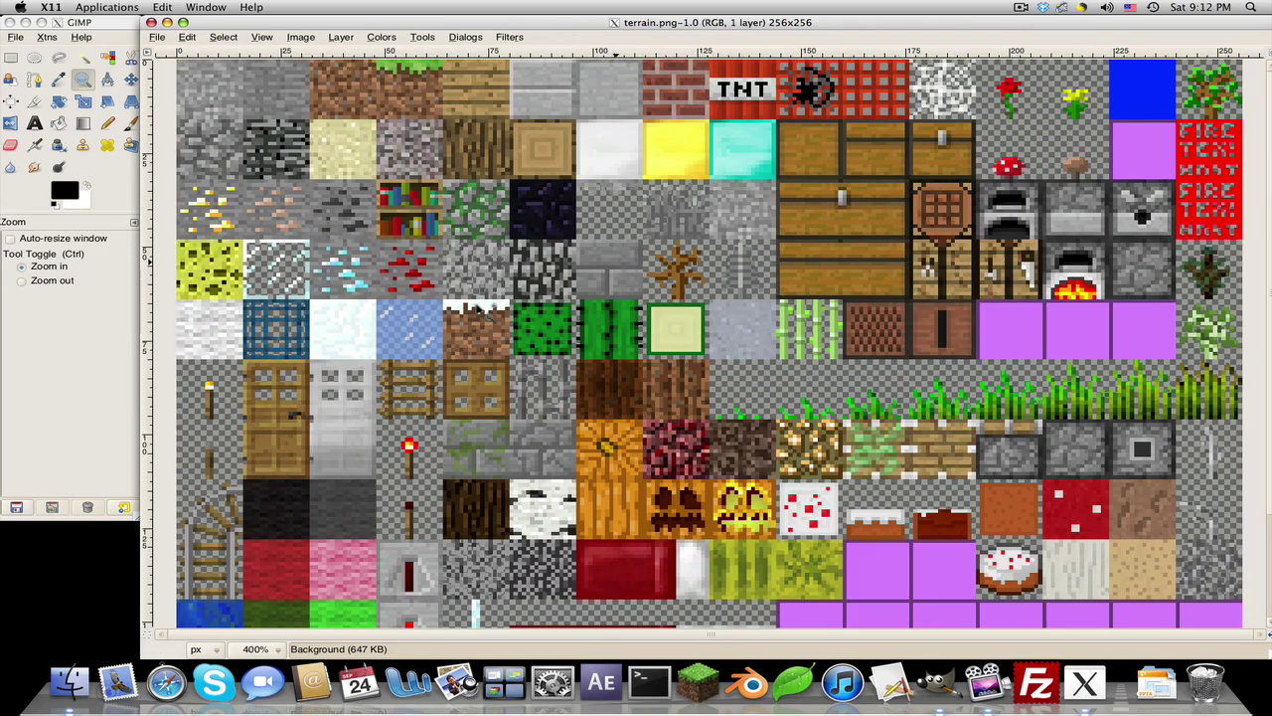
{"action": "left_click", "coordinate": [475, 308]}
{"action": "left_click", "coordinate": [378, 174]}
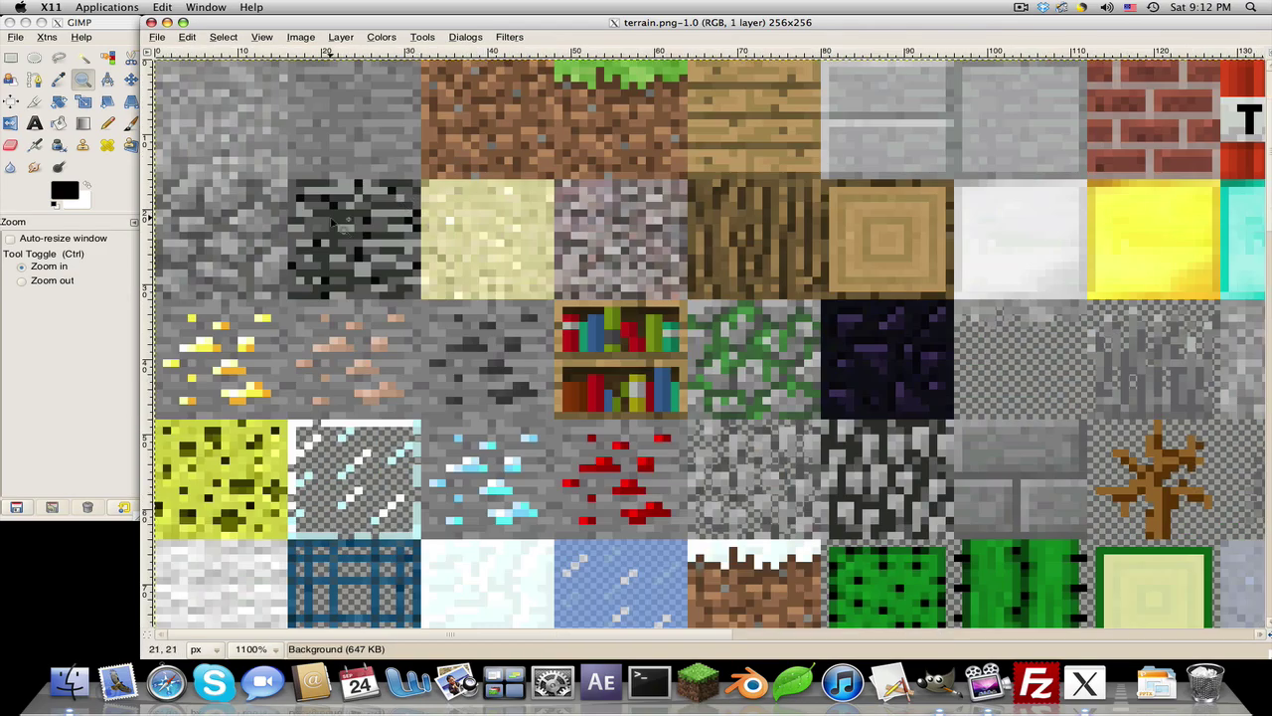
{"action": "left_click", "coordinate": [368, 233]}
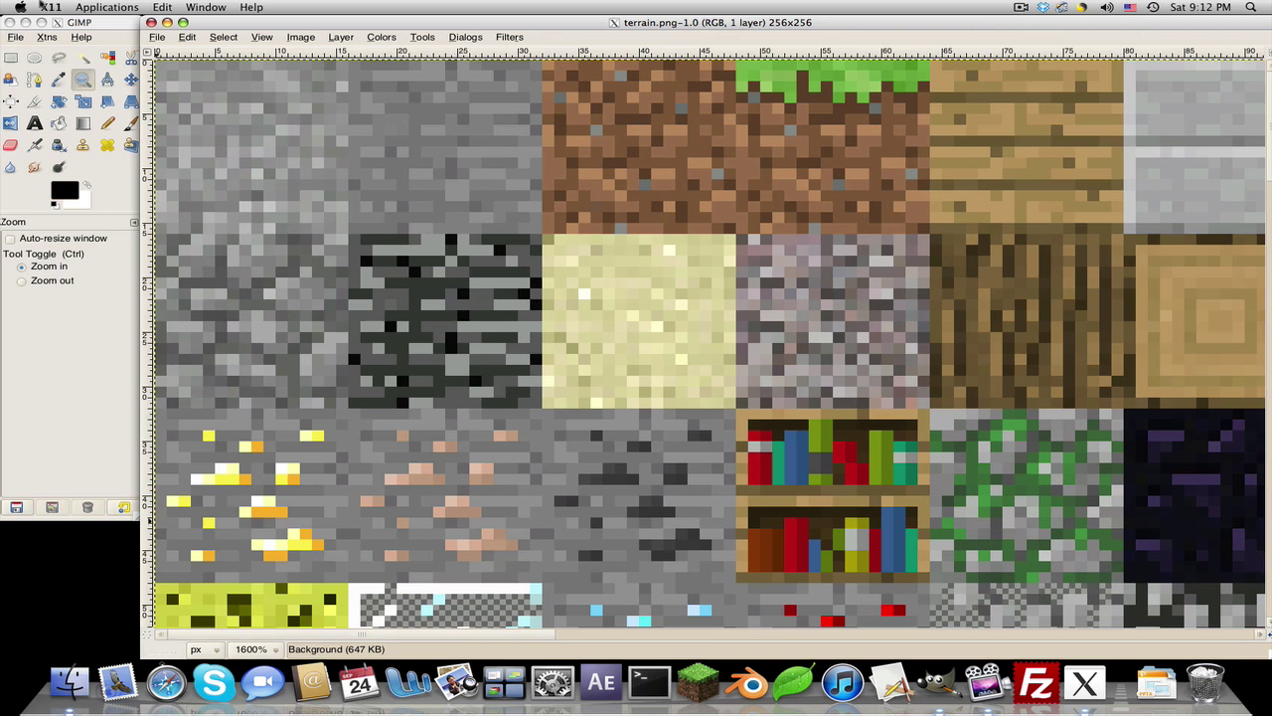
{"action": "left_click", "coordinate": [108, 121]}
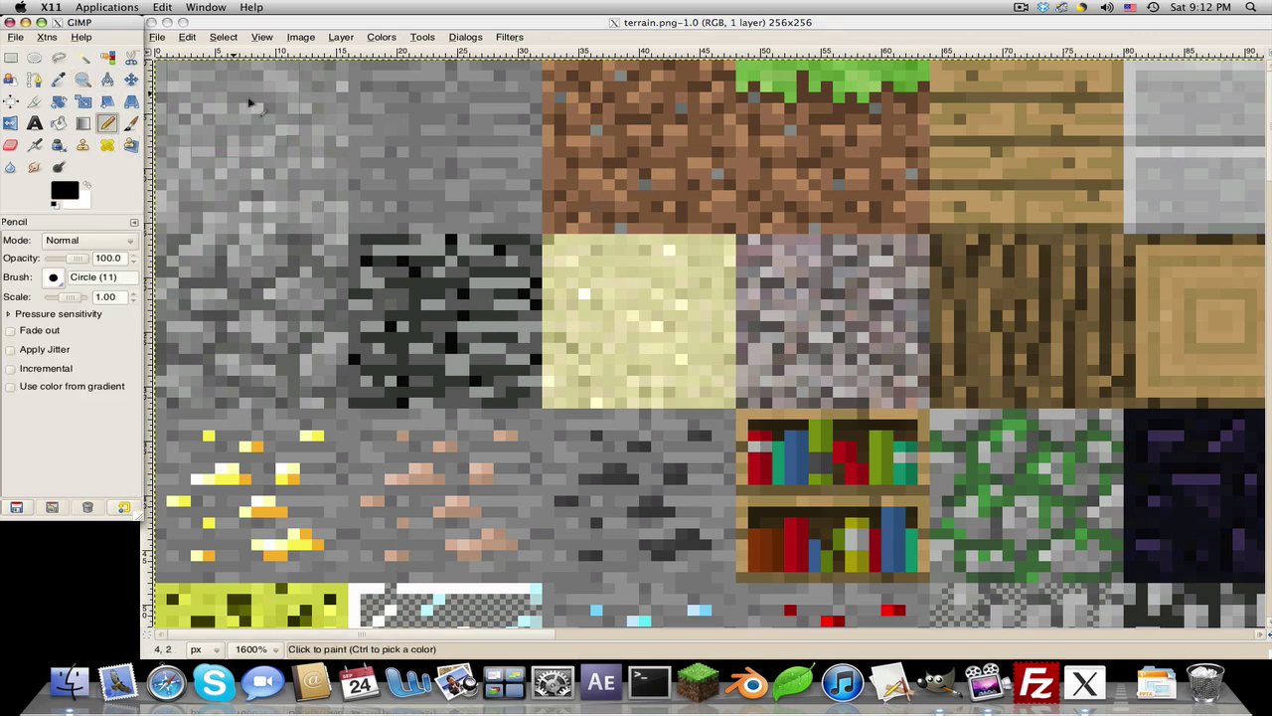
Set the Pencil brush scale to 0.03 and the foreground colour to red
{"action": "left_click_drag", "start_coordinate": [72, 299], "coordinate": [64, 299]}
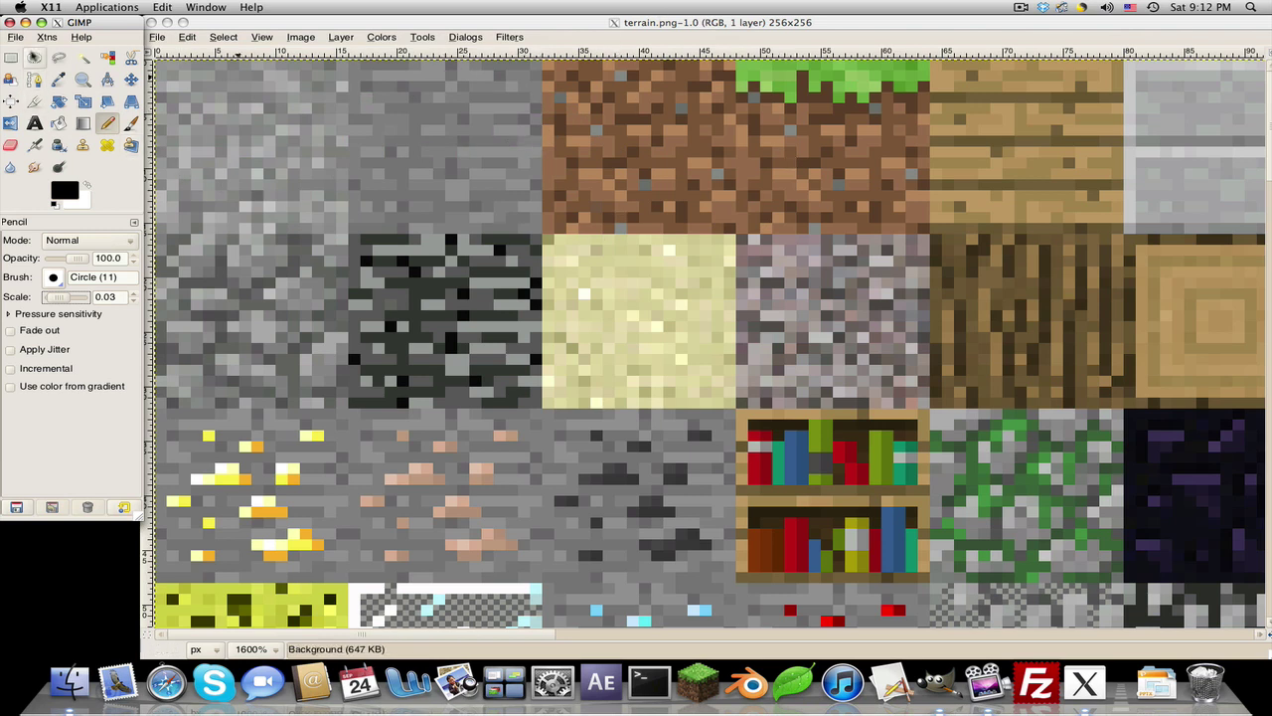
{"action": "left_click", "coordinate": [72, 198]}
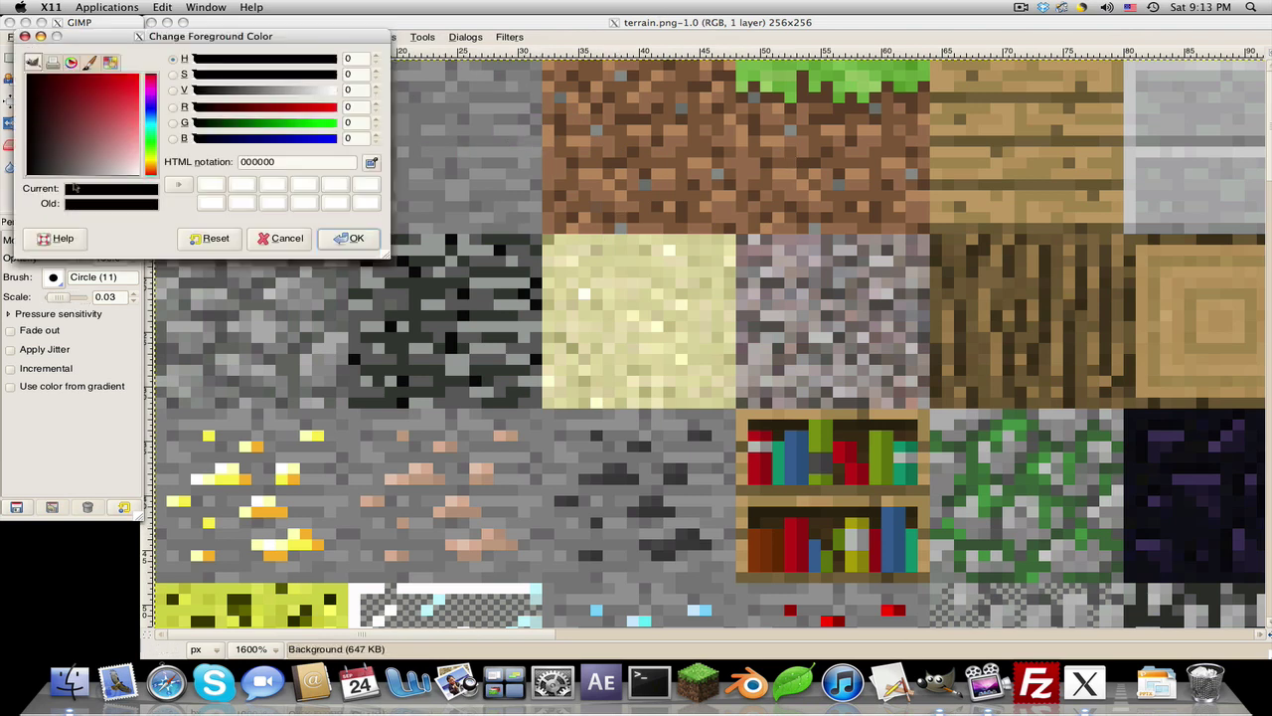
{"action": "left_click", "coordinate": [122, 101]}
{"action": "left_click", "coordinate": [348, 238]}
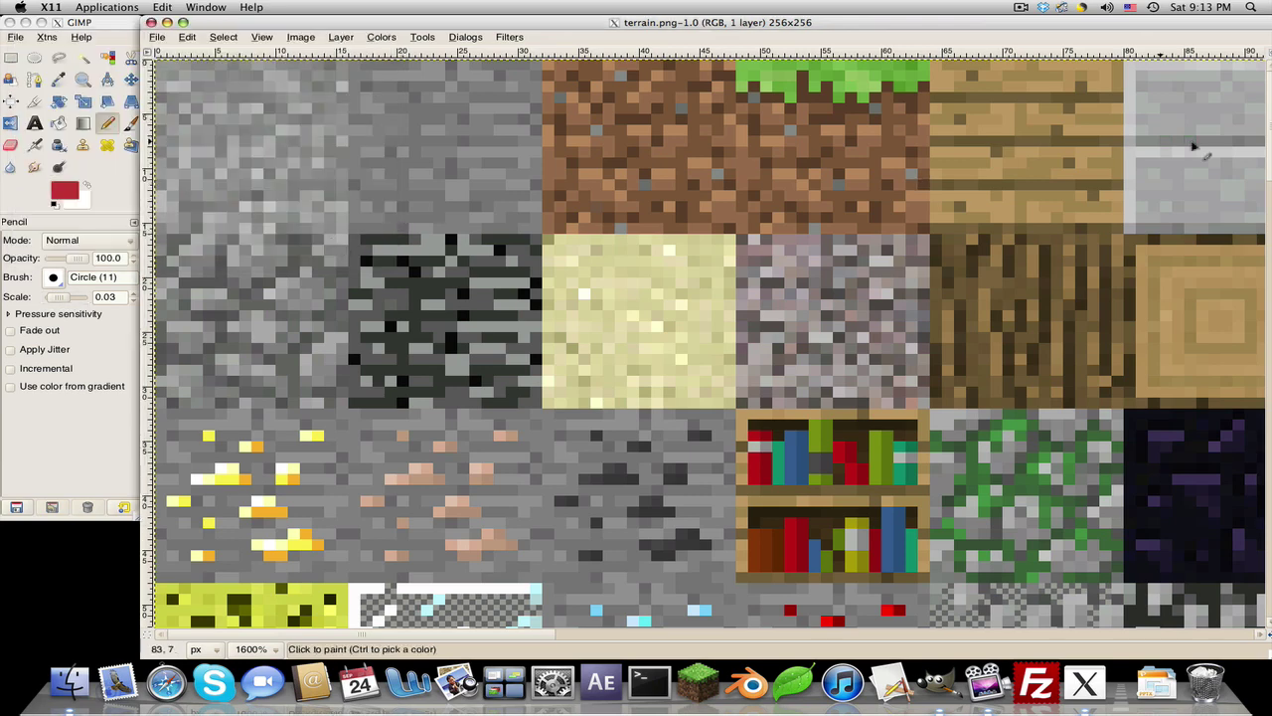
Paint red pixels and a vertical red line on the grass block tile, undoing mistakes
{"action": "mouse_move", "coordinate": [799, 132]}
{"action": "left_mouse_down"}
{"action": "mouse_move", "coordinate": [795, 155]}
{"action": "mouse_move", "coordinate": [804, 107]}
{"action": "mouse_move", "coordinate": [781, 141]}
{"action": "mouse_move", "coordinate": [801, 156]}
{"action": "left_mouse_up"}
{"action": "key", "text": "ctrl+z"}
{"action": "key", "text": "ctrl+z"}
{"action": "key", "text": "ctrl+z"}
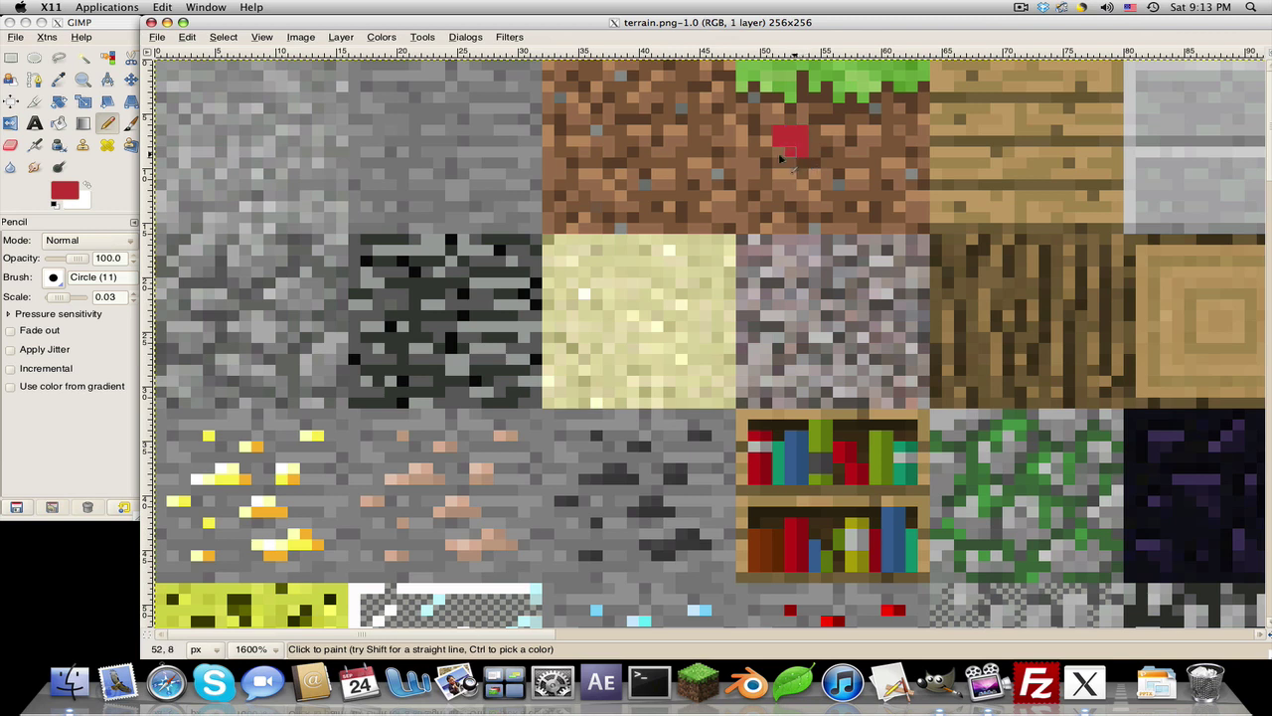
{"action": "left_click", "coordinate": [782, 158]}
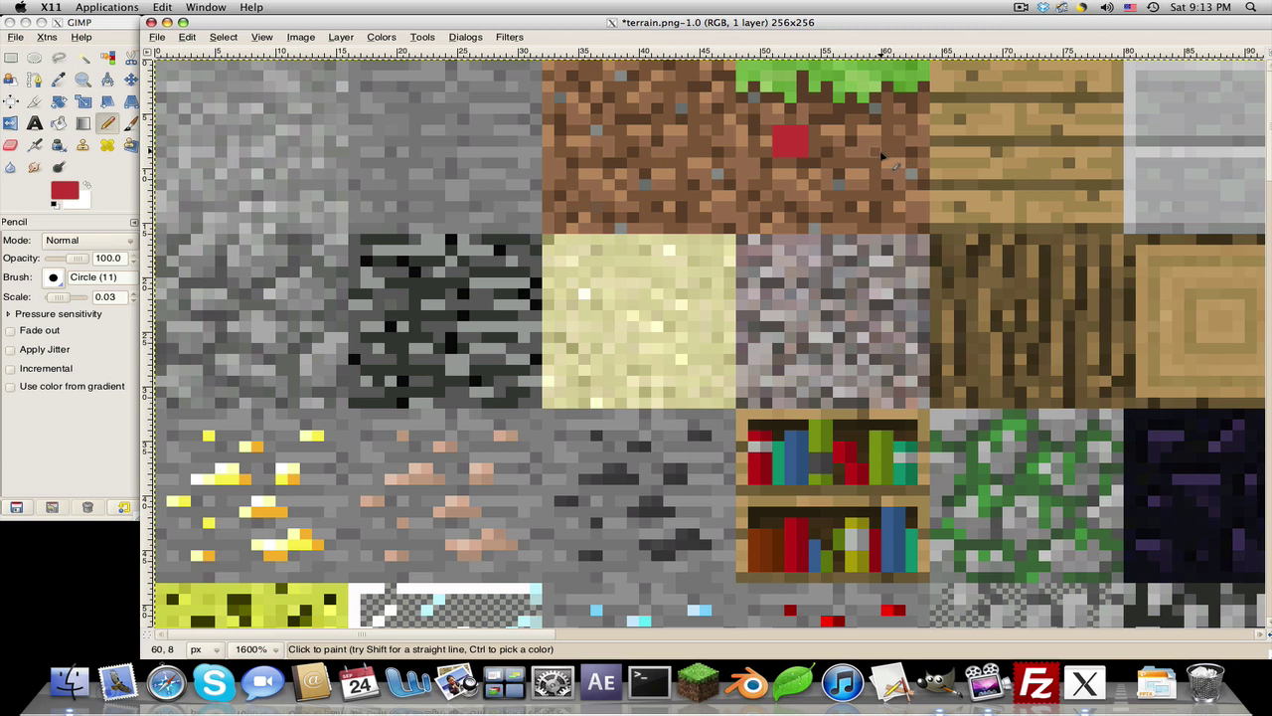
{"action": "left_click_drag", "start_coordinate": [877, 152], "coordinate": [867, 138]}
{"action": "key", "text": "ctrl+z"}
{"action": "left_click_drag", "start_coordinate": [877, 154], "coordinate": [871, 134]}
Fill out the red square and scribble red streaks across grass, dirt and planks tiles
{"action": "mouse_move", "coordinate": [852, 140]}
{"action": "left_mouse_down"}
{"action": "mouse_move", "coordinate": [853, 151]}
{"action": "mouse_move", "coordinate": [866, 145]}
{"action": "mouse_move", "coordinate": [823, 161]}
{"action": "mouse_move", "coordinate": [841, 165]}
{"action": "mouse_move", "coordinate": [801, 189]}
{"action": "mouse_move", "coordinate": [817, 203]}
{"action": "mouse_move", "coordinate": [853, 181]}
{"action": "mouse_move", "coordinate": [839, 196]}
{"action": "mouse_move", "coordinate": [791, 174]}
{"action": "mouse_move", "coordinate": [792, 200]}
{"action": "left_mouse_up"}
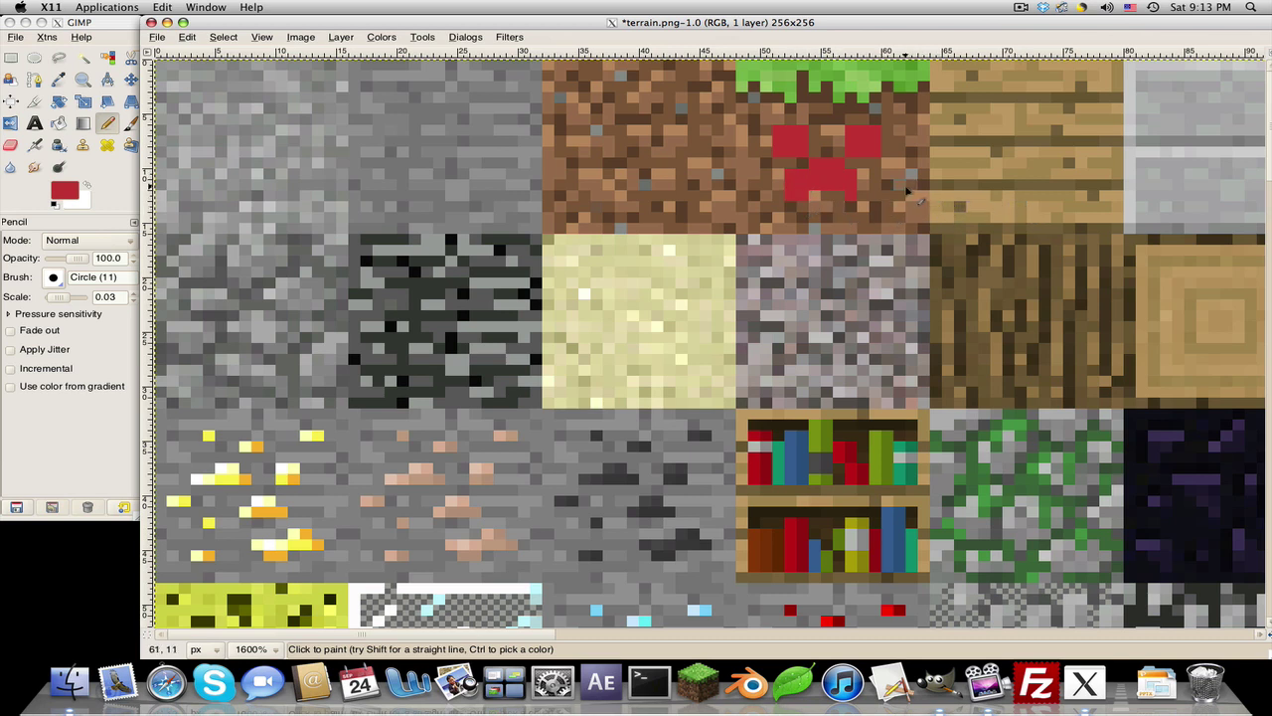
{"action": "left_click", "coordinate": [865, 208]}
{"action": "mouse_move", "coordinate": [864, 226]}
{"action": "left_mouse_down"}
{"action": "mouse_move", "coordinate": [786, 278]}
{"action": "mouse_move", "coordinate": [879, 231]}
{"action": "left_mouse_up"}
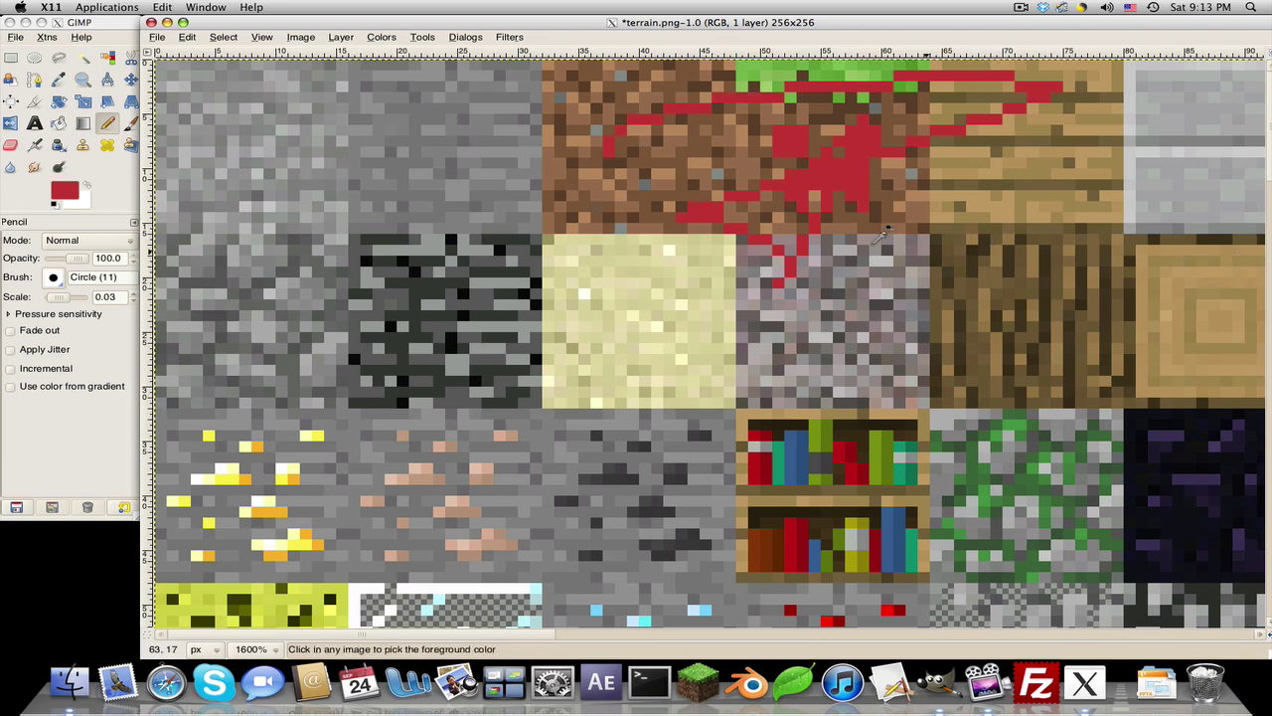
Save terrain.png, quit GIMP confirming the X11 alert, and deselect the Texture Packs folder
{"action": "key", "text": "ctrl+s"}
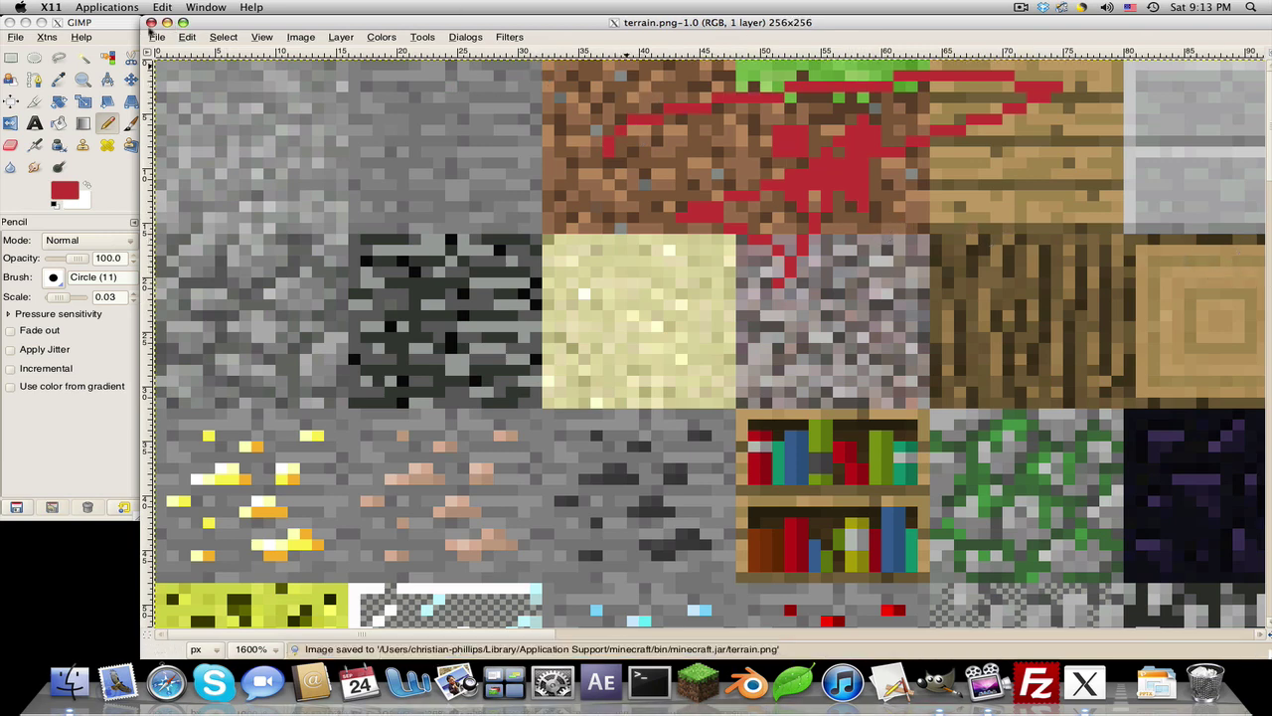
{"action": "key", "text": "super+q"}
{"action": "left_click", "coordinate": [764, 255]}
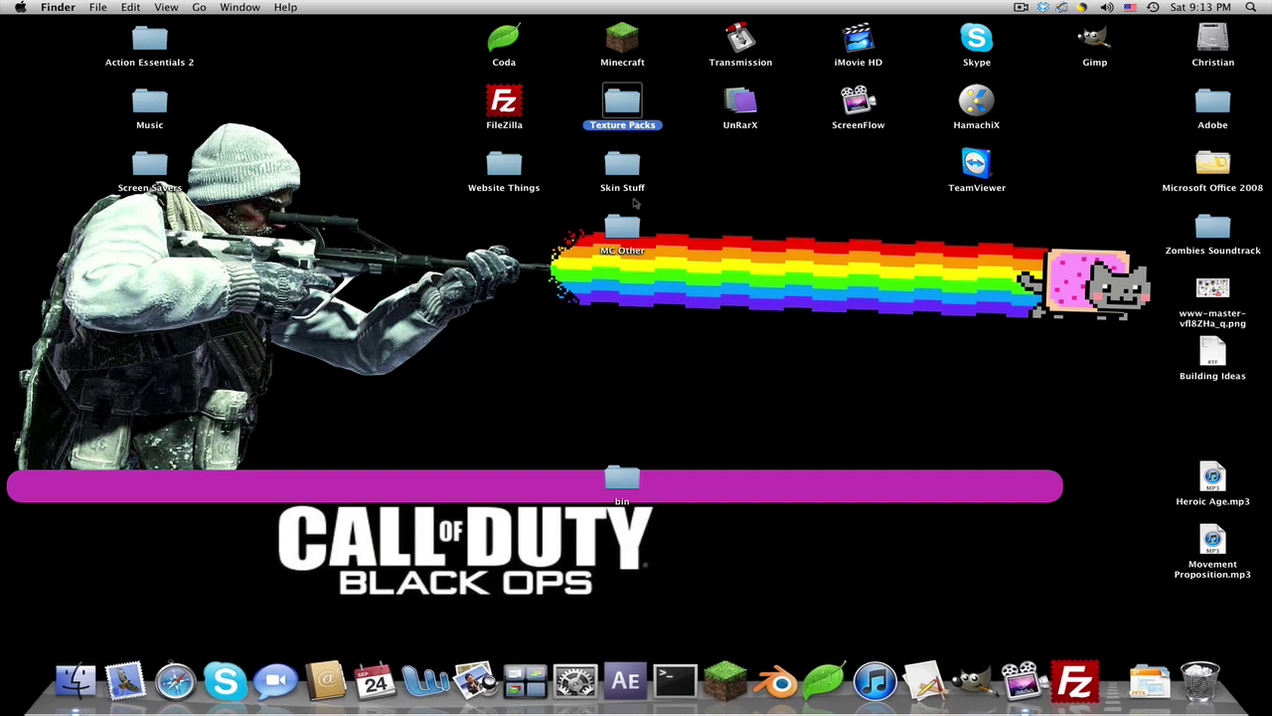
{"action": "left_click", "coordinate": [1121, 332]}
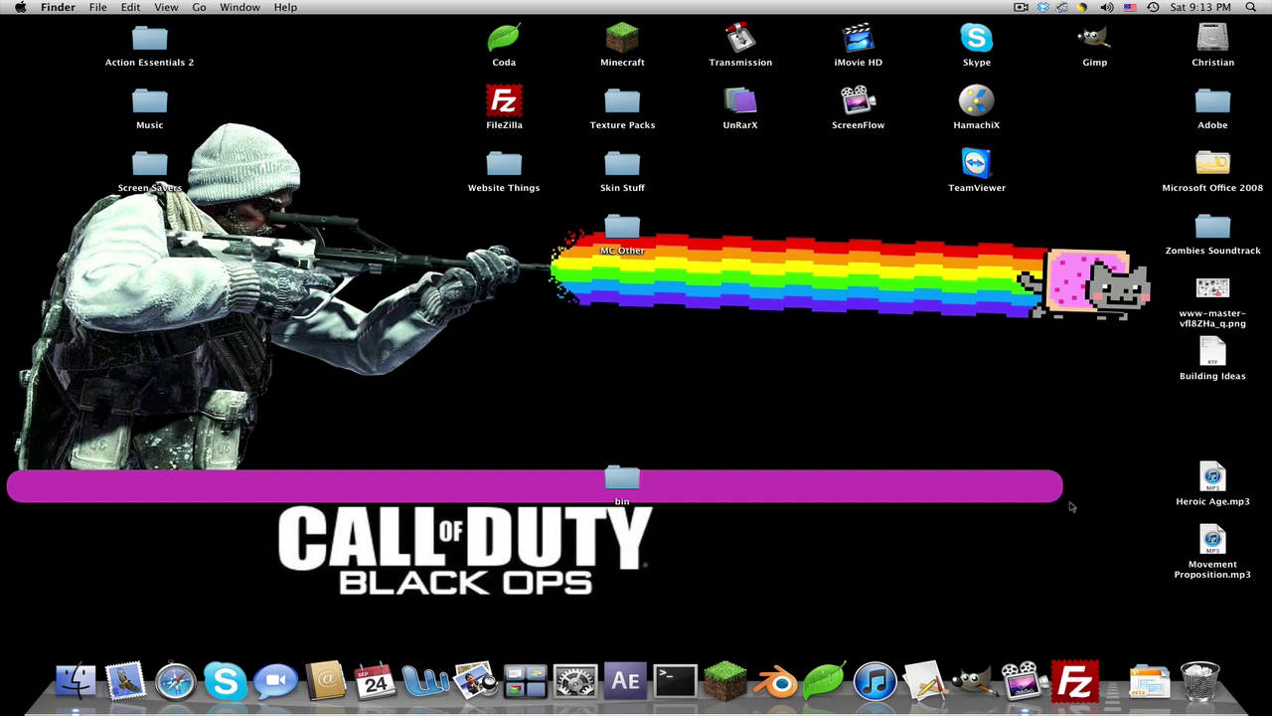
Open minecraft.jar in Library > Application Support > minecraft > bin to check its contents
{"action": "left_click", "coordinate": [78, 682]}
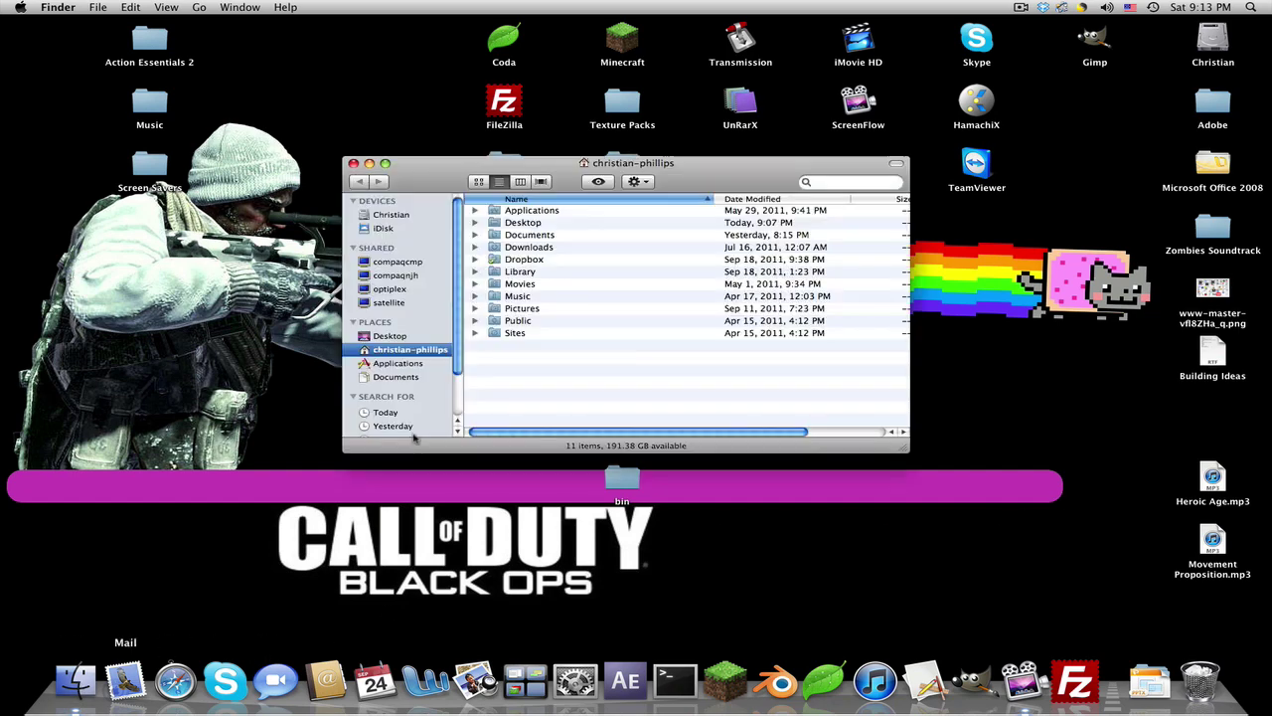
{"action": "double_click", "coordinate": [524, 271]}
{"action": "double_click", "coordinate": [518, 223]}
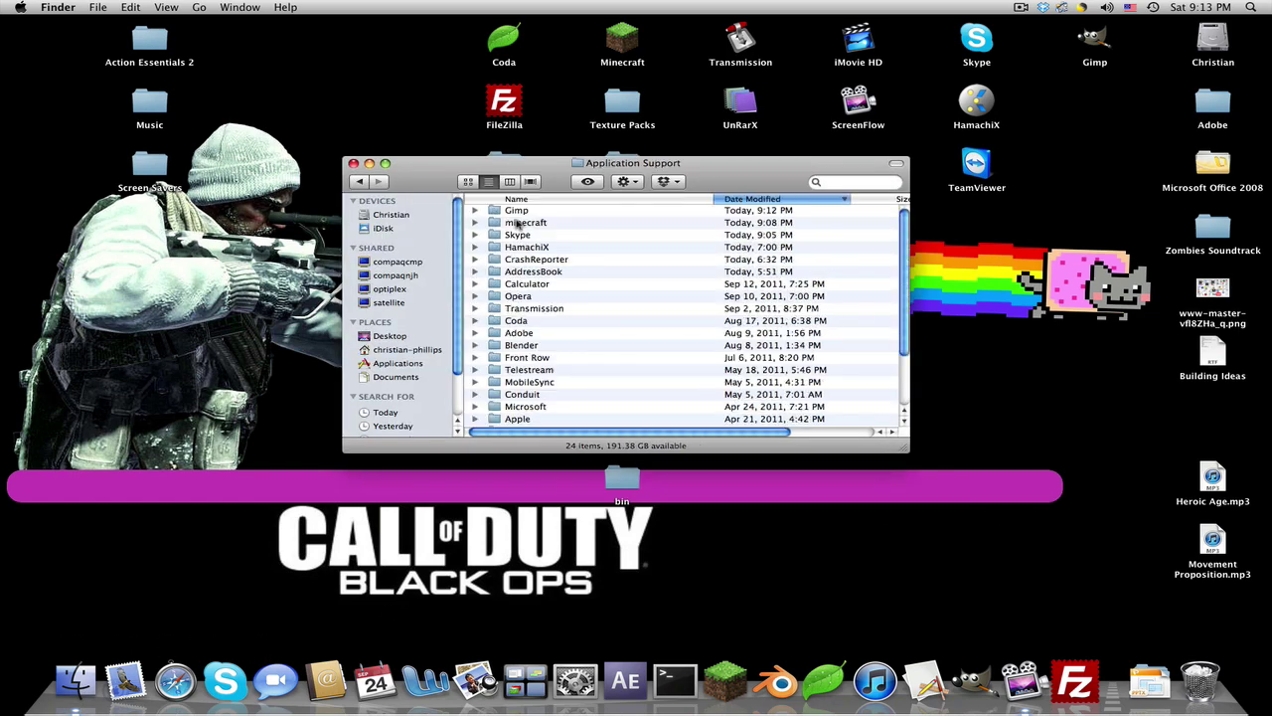
{"action": "double_click", "coordinate": [518, 223]}
{"action": "double_click", "coordinate": [517, 211]}
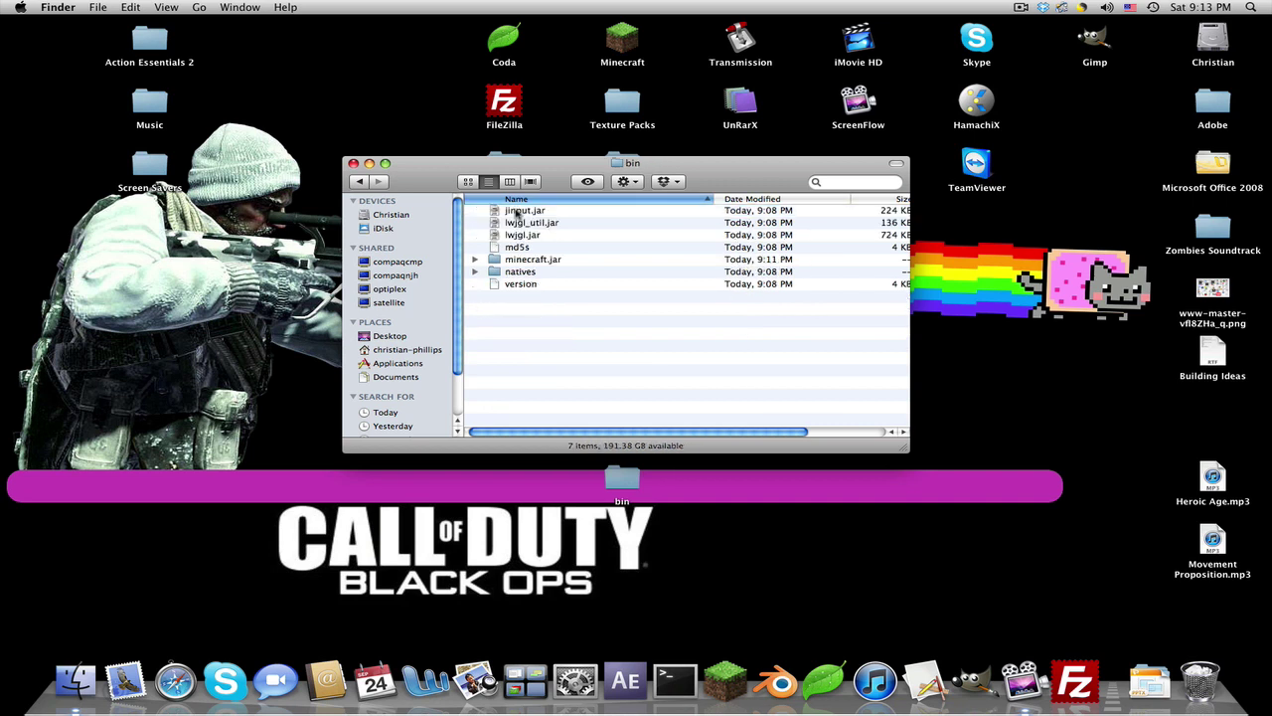
{"action": "double_click", "coordinate": [517, 259]}
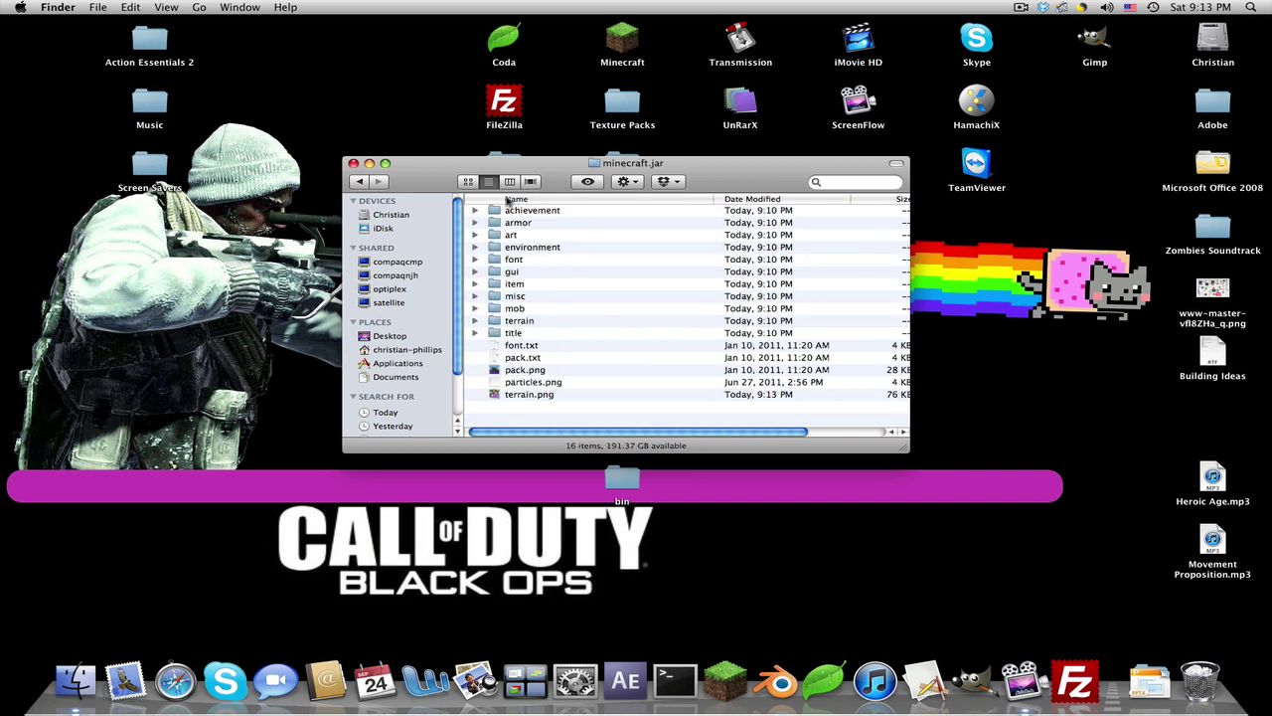
Move minecraft.jar from the bin folder onto the desktop and close the Finder window
{"action": "left_click", "coordinate": [364, 184]}
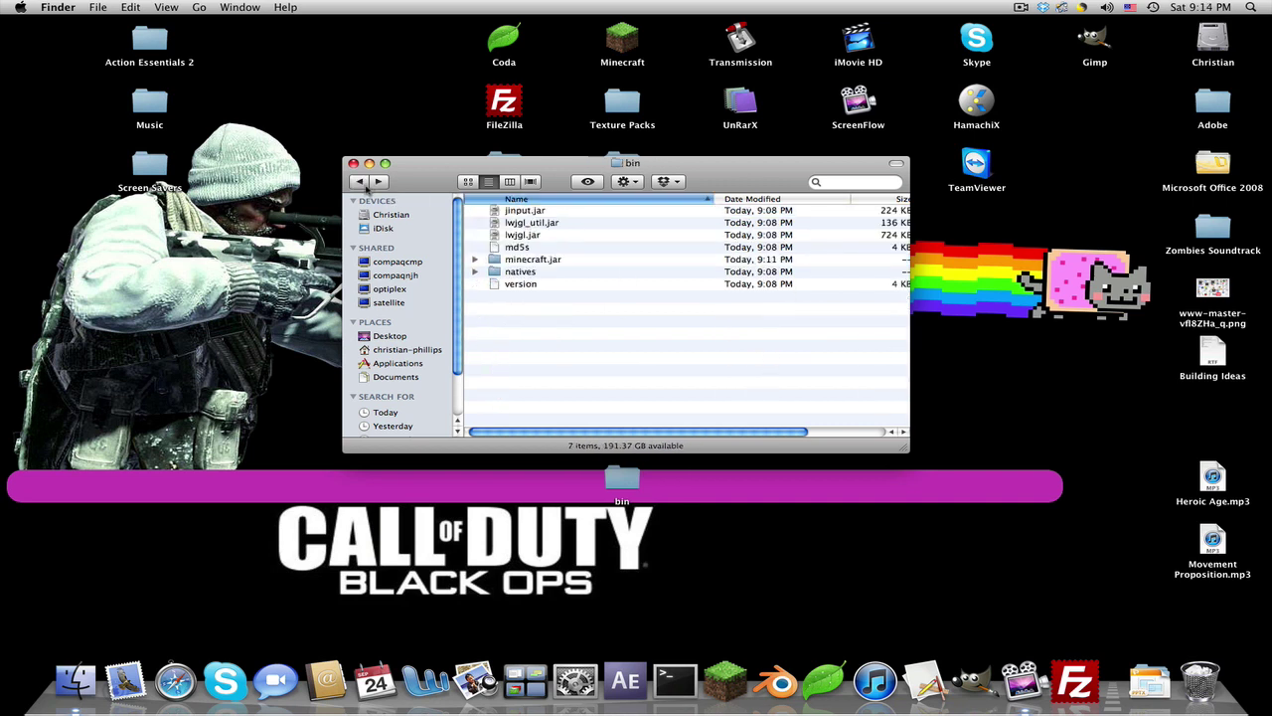
{"action": "left_click_drag", "start_coordinate": [493, 260], "coordinate": [253, 256]}
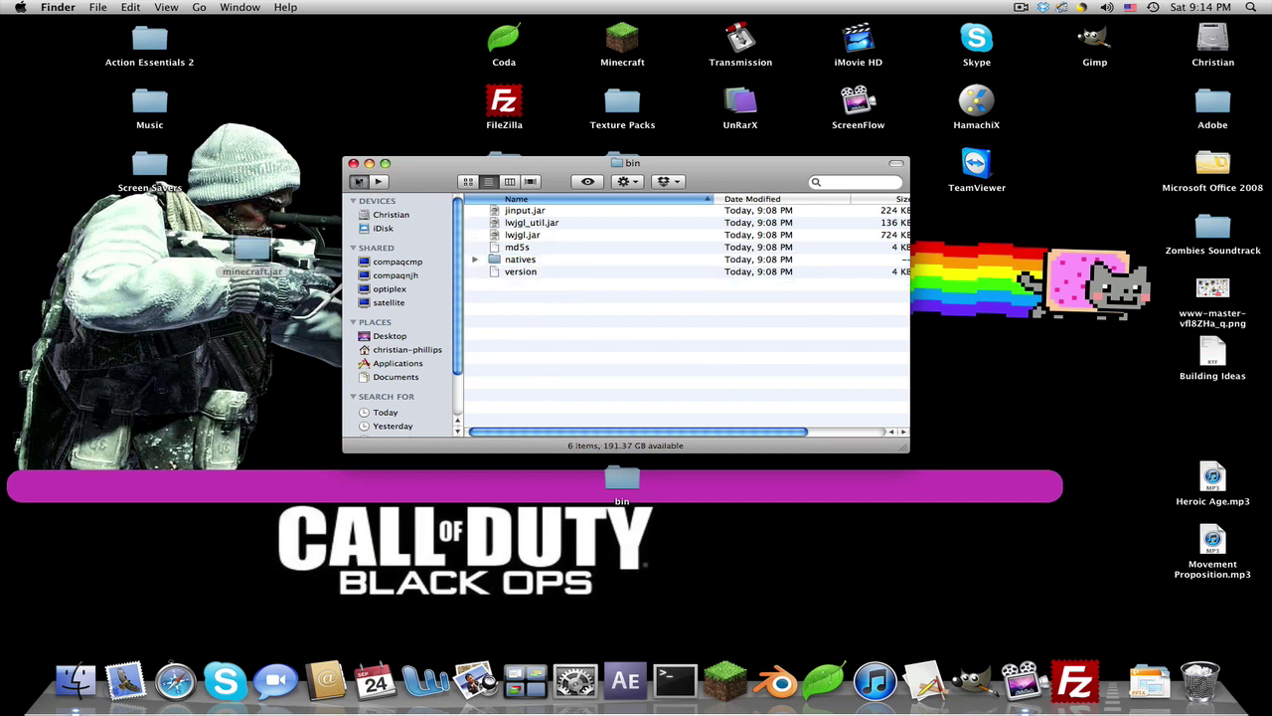
{"action": "left_click", "coordinate": [359, 181]}
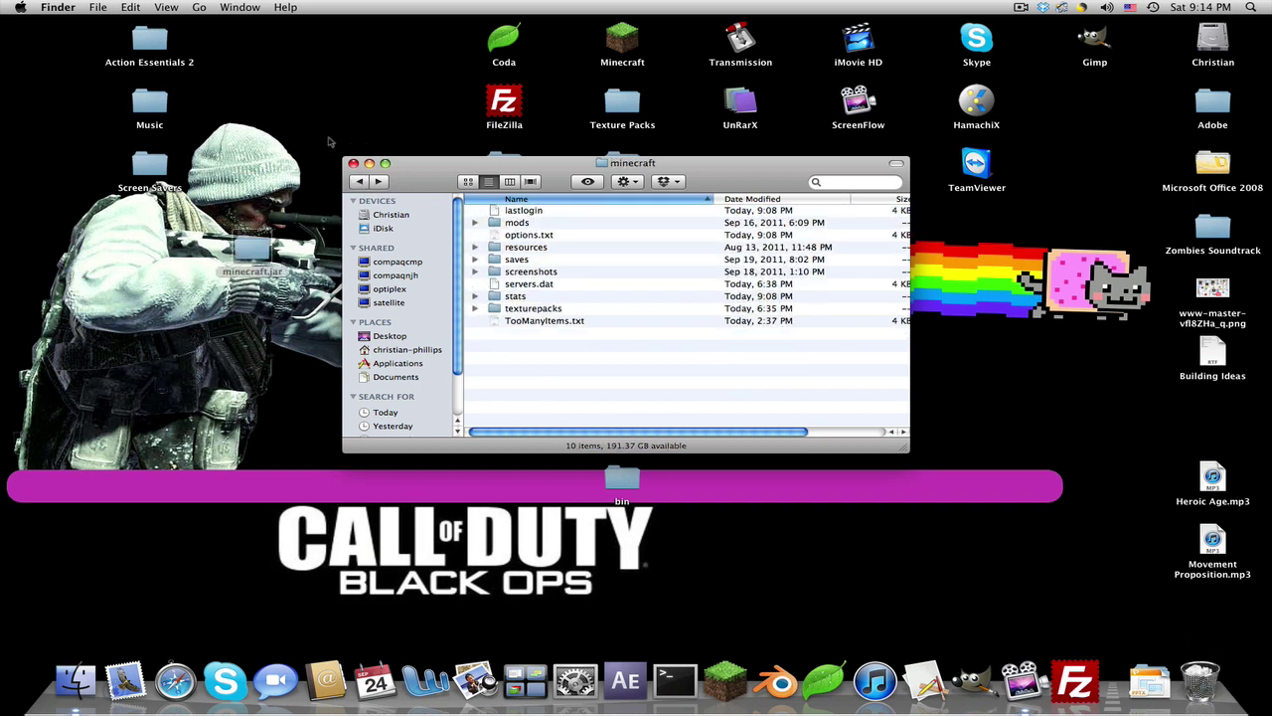
{"action": "left_click", "coordinate": [353, 163]}
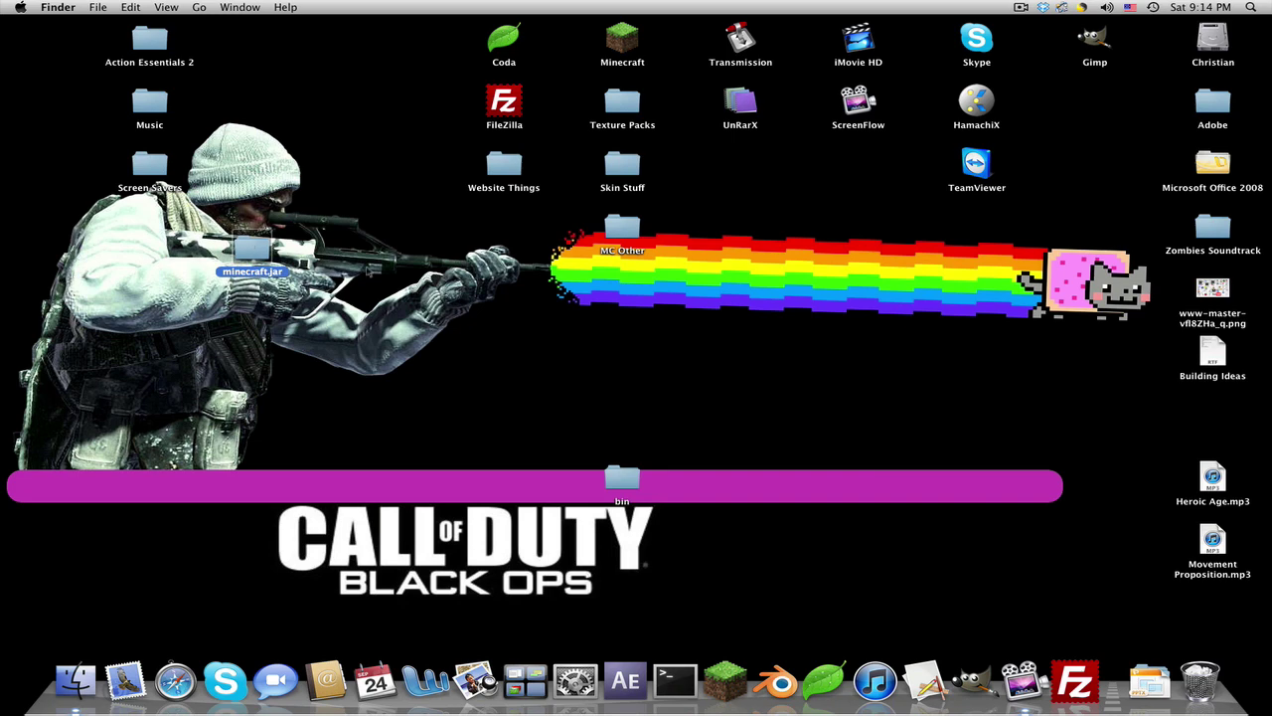
Open minecraft.jar and compress all 16 items inside it into Archive.zip
{"action": "key", "text": "super+o"}
{"action": "left_click_drag", "start_coordinate": [575, 333], "coordinate": [582, 132]}
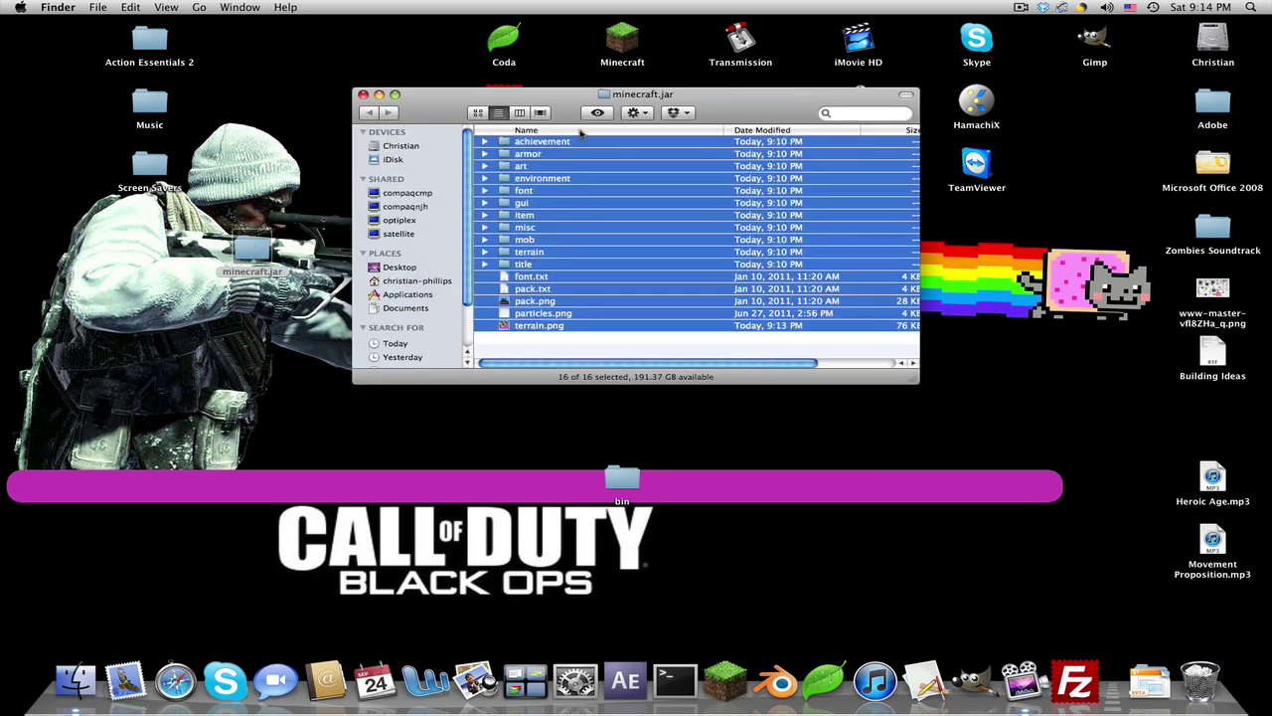
{"action": "right_click", "coordinate": [546, 236]}
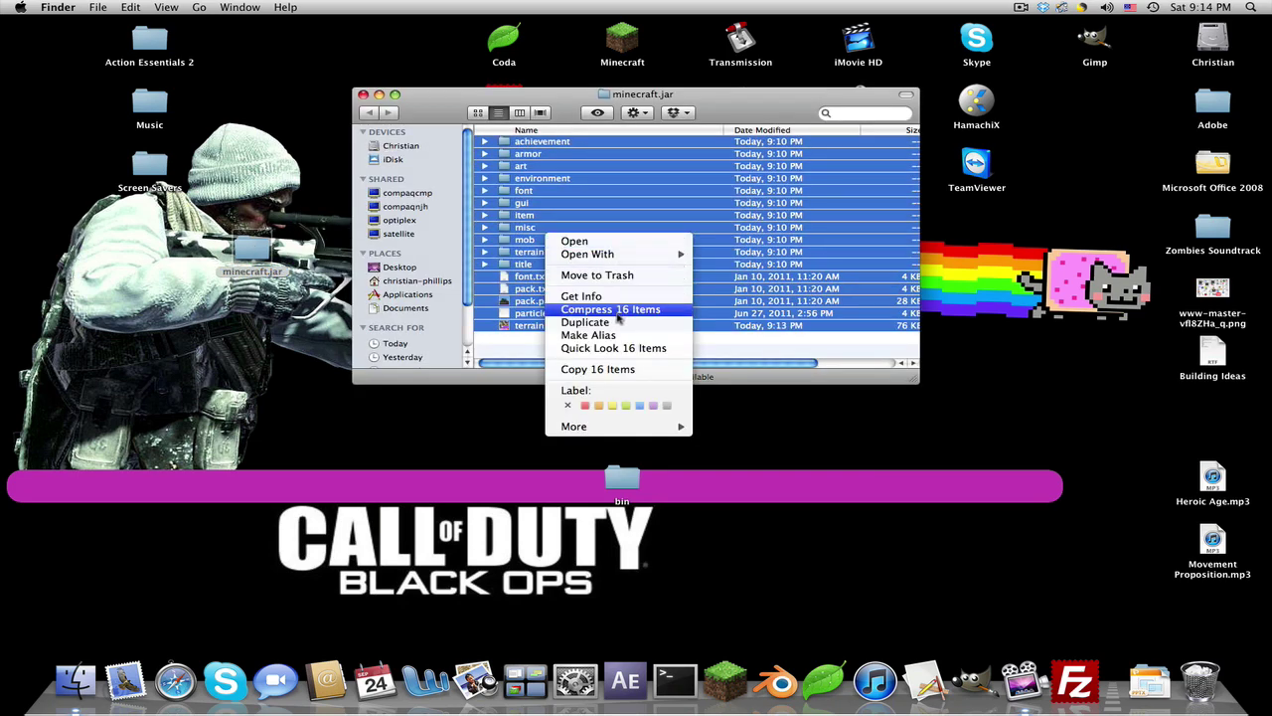
{"action": "left_click", "coordinate": [661, 316]}
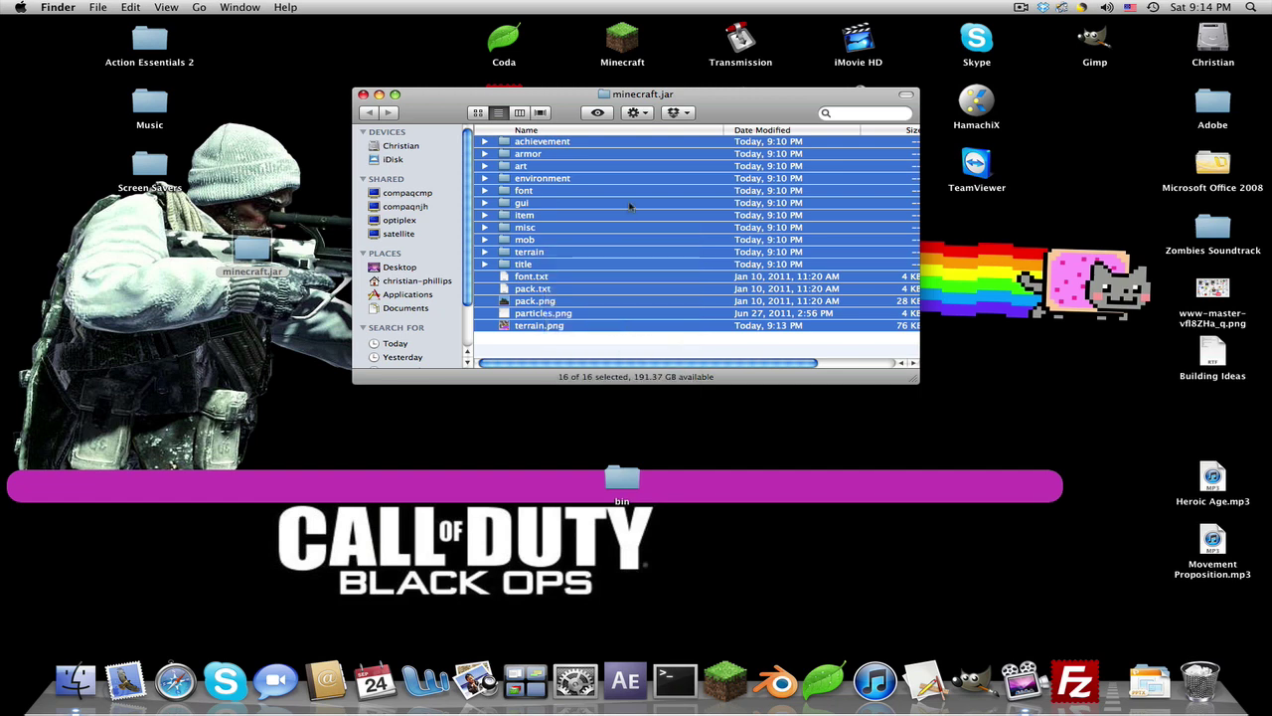
Move Archive.zip to the desktop and put the minecraft.jar folder in the Trash
{"action": "left_click", "coordinate": [606, 353]}
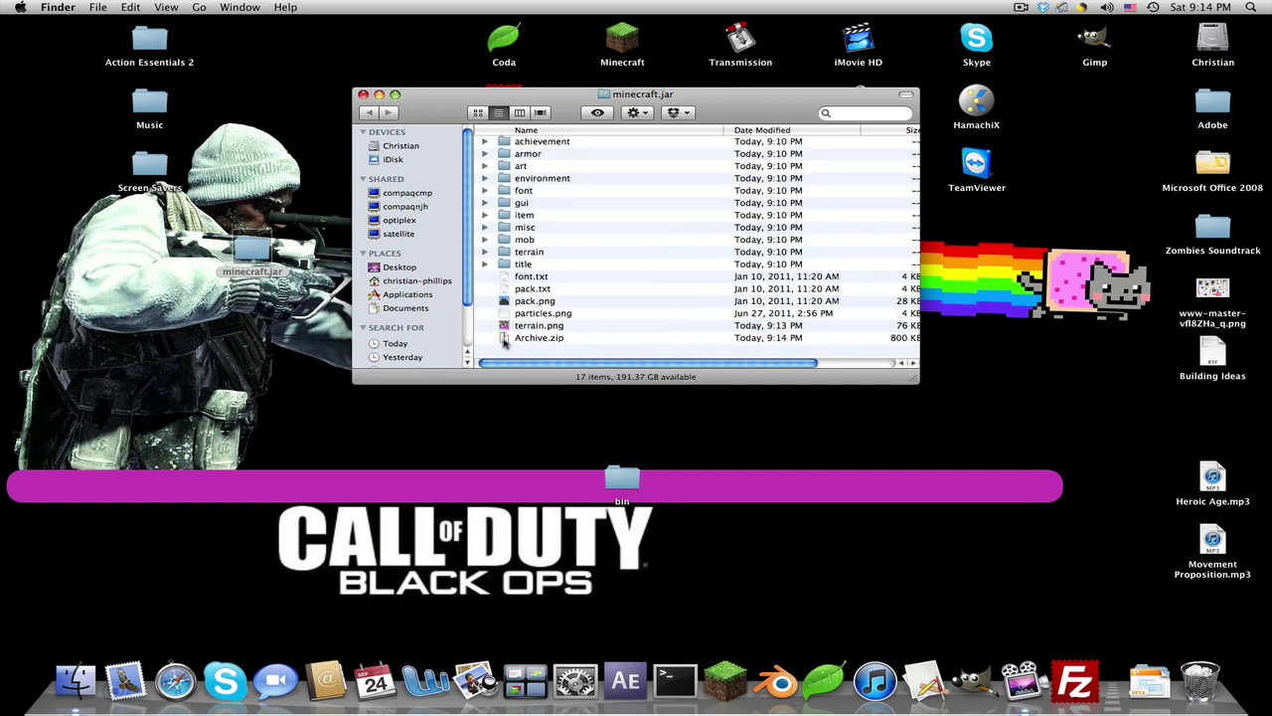
{"action": "left_click_drag", "start_coordinate": [507, 338], "coordinate": [423, 462]}
{"action": "left_click", "coordinate": [363, 95]}
{"action": "left_click_drag", "start_coordinate": [266, 244], "coordinate": [1202, 681]}
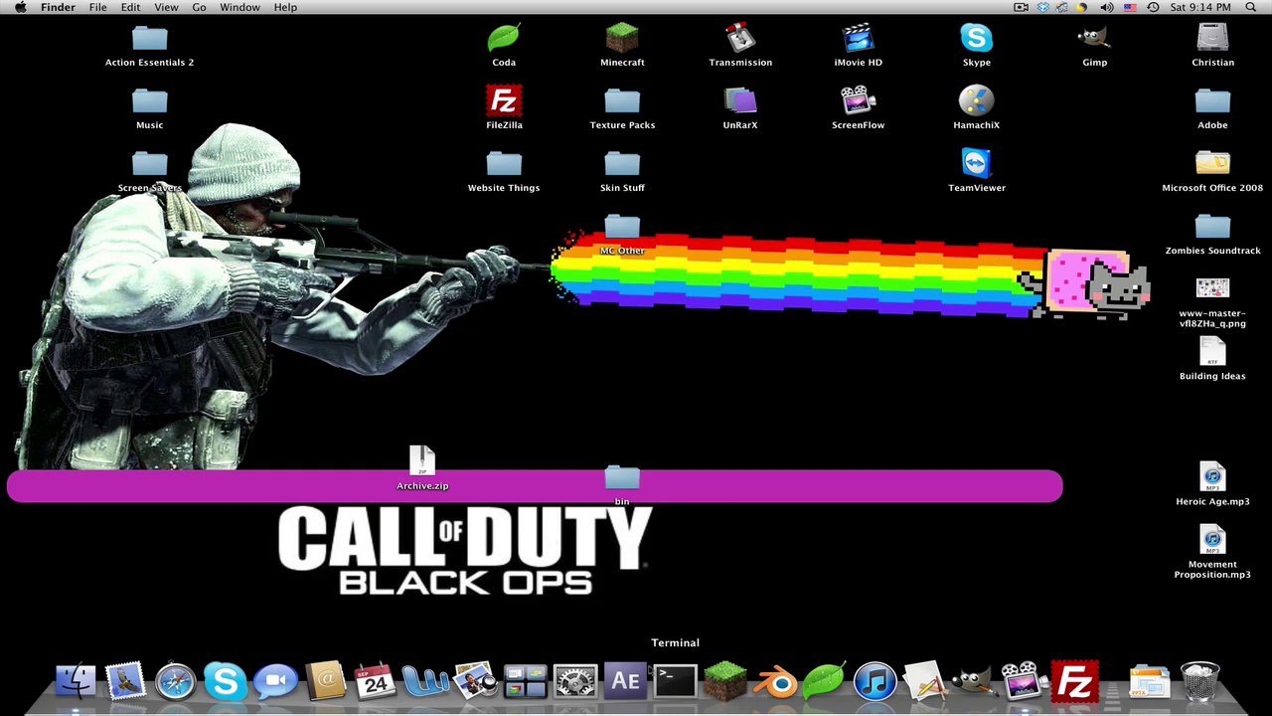
Move the bin folder back into Library > Application Support > minecraft
{"action": "left_click", "coordinate": [76, 681]}
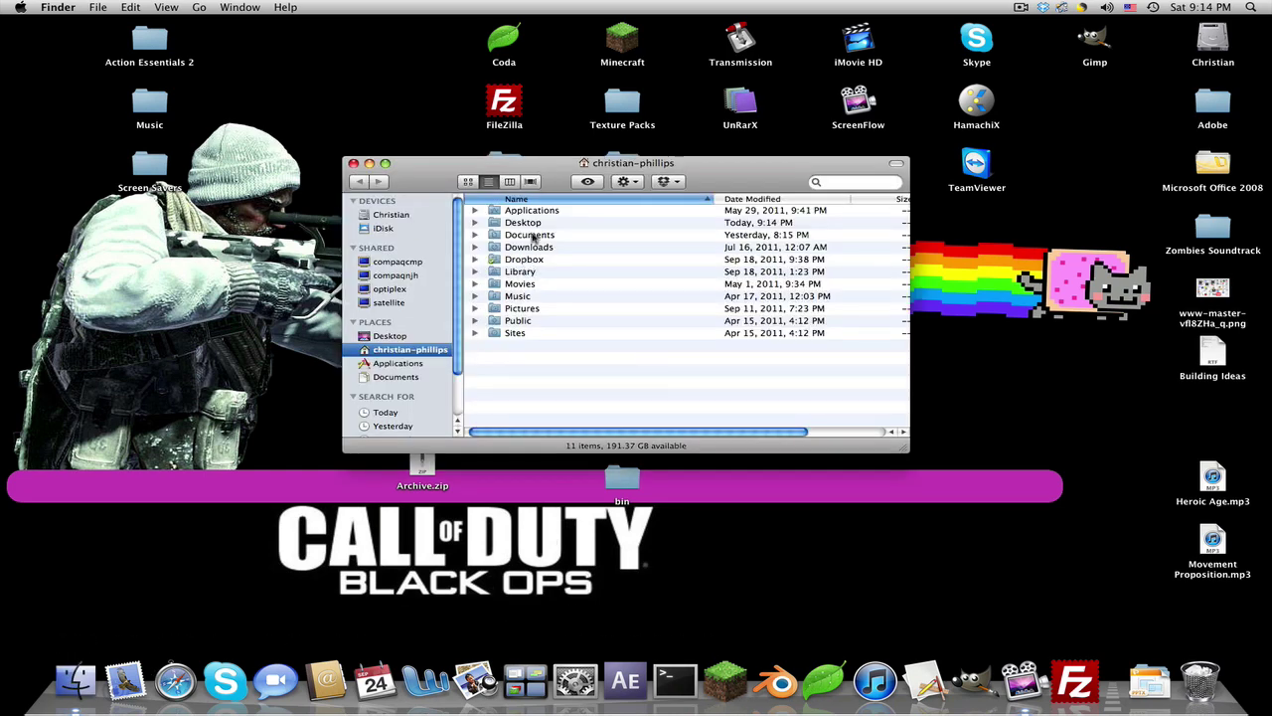
{"action": "double_click", "coordinate": [520, 272]}
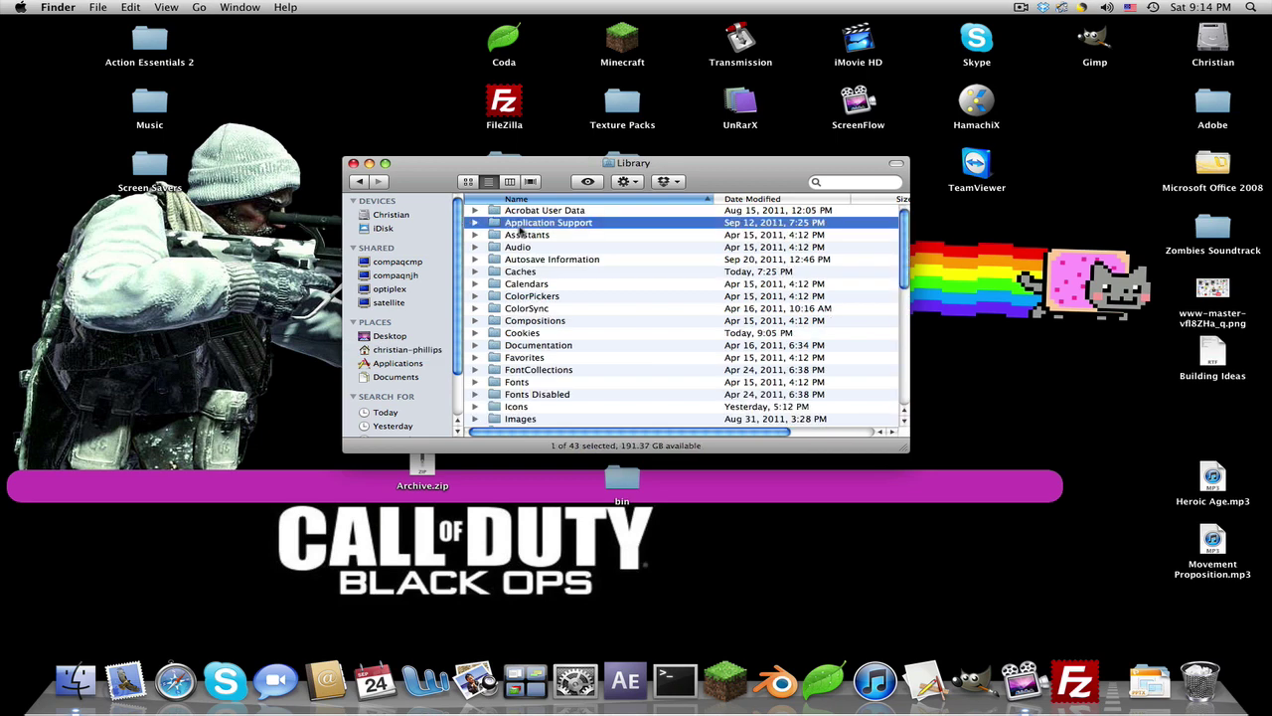
{"action": "double_click", "coordinate": [521, 225]}
{"action": "double_click", "coordinate": [523, 211]}
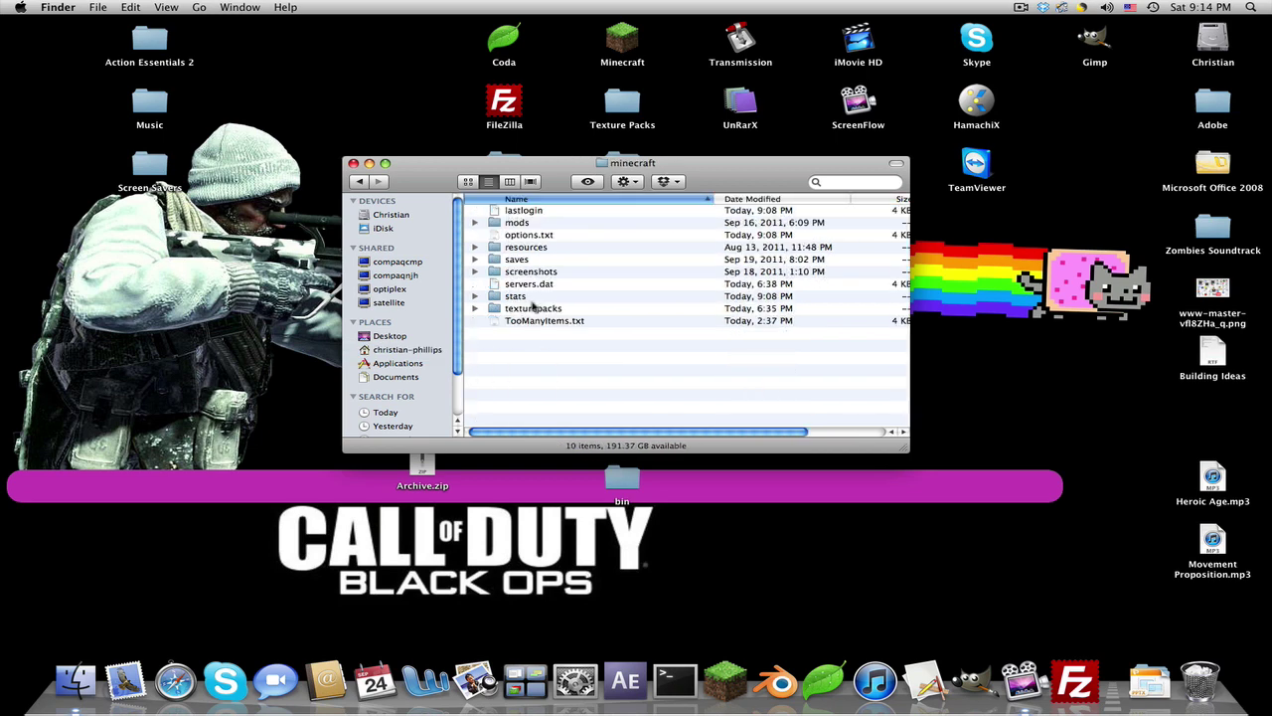
{"action": "left_click_drag", "start_coordinate": [629, 483], "coordinate": [511, 328]}
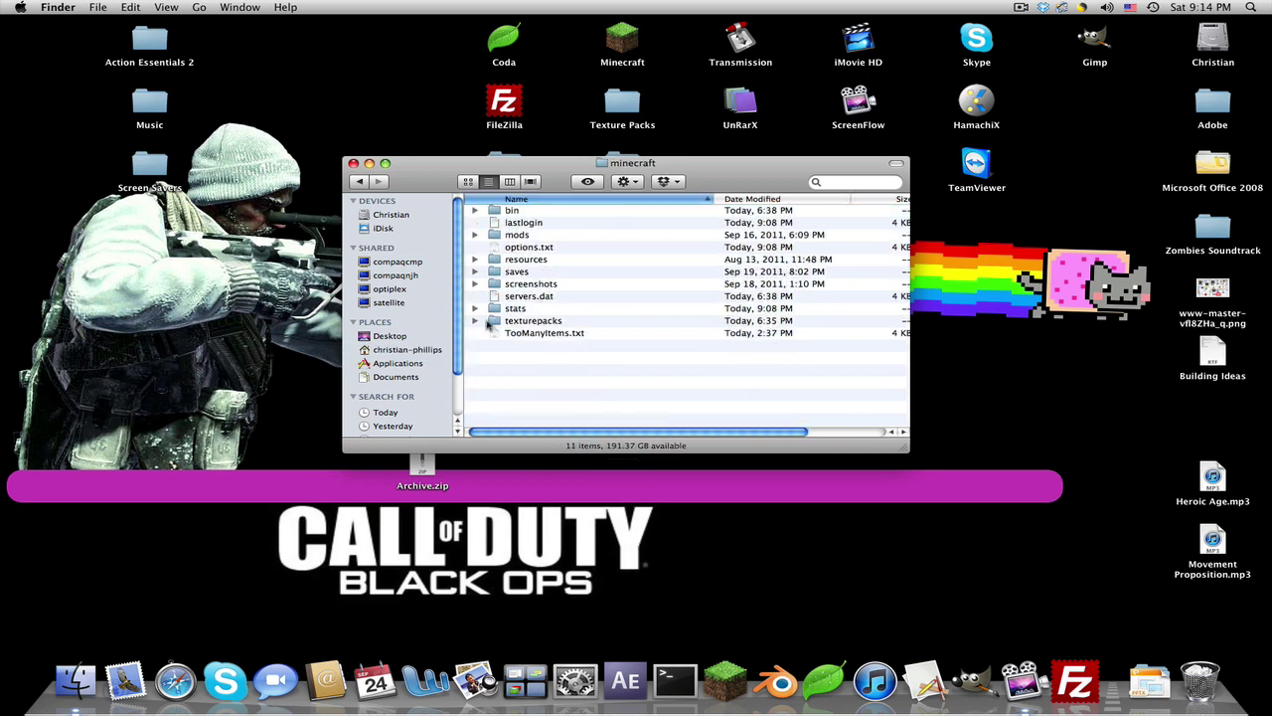
Put Archive.zip into the texturepacks folder and rename it 'YOURE AWESOME GUY'
{"action": "double_click", "coordinate": [551, 321]}
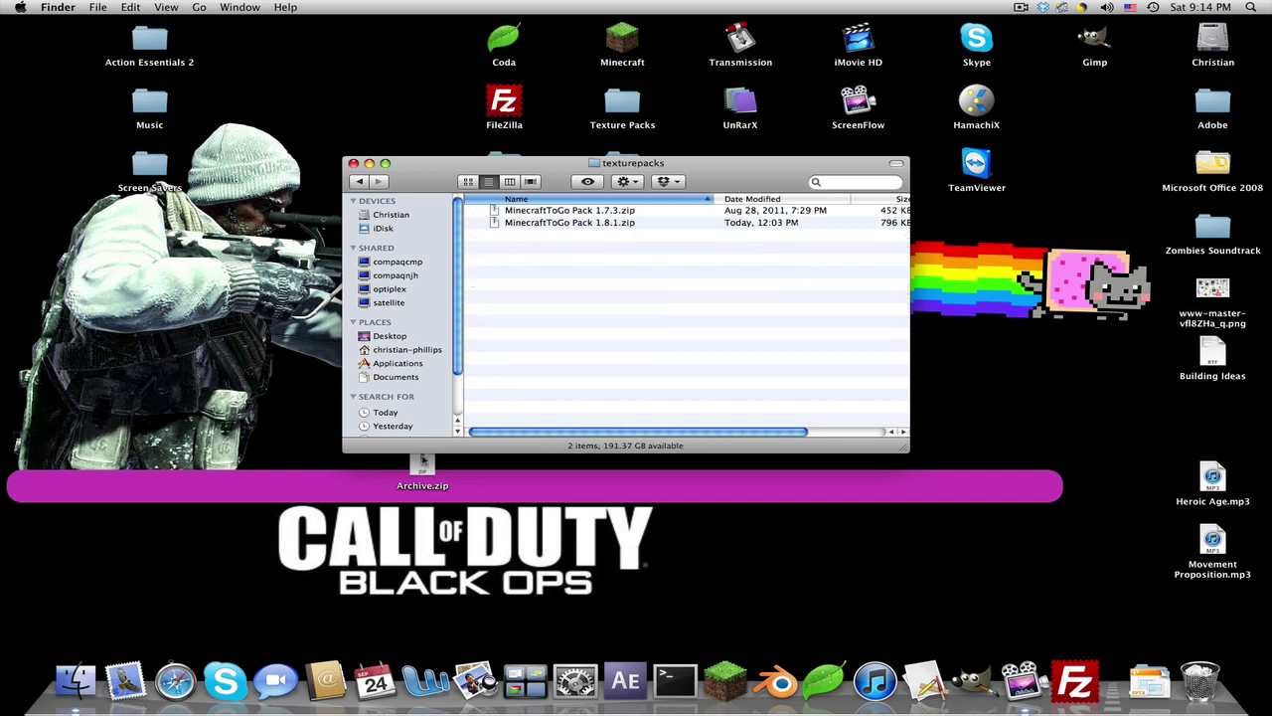
{"action": "left_click_drag", "start_coordinate": [424, 481], "coordinate": [576, 276]}
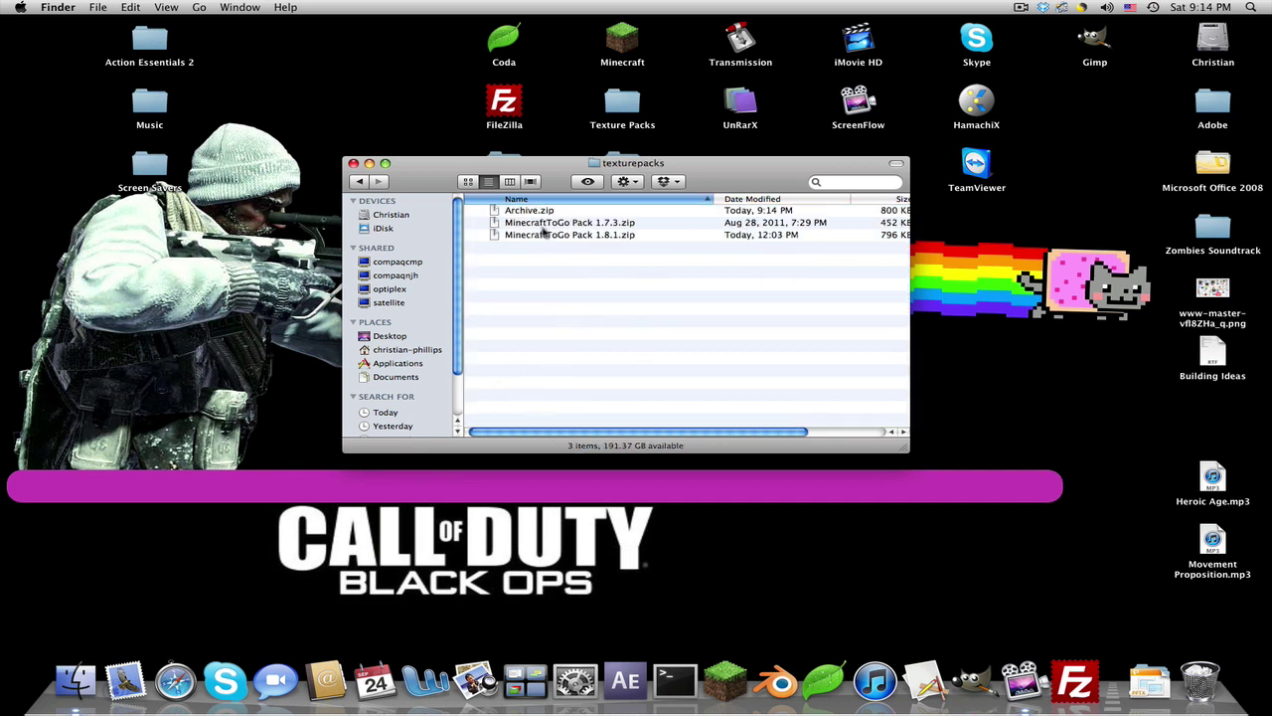
{"action": "left_click", "coordinate": [531, 216]}
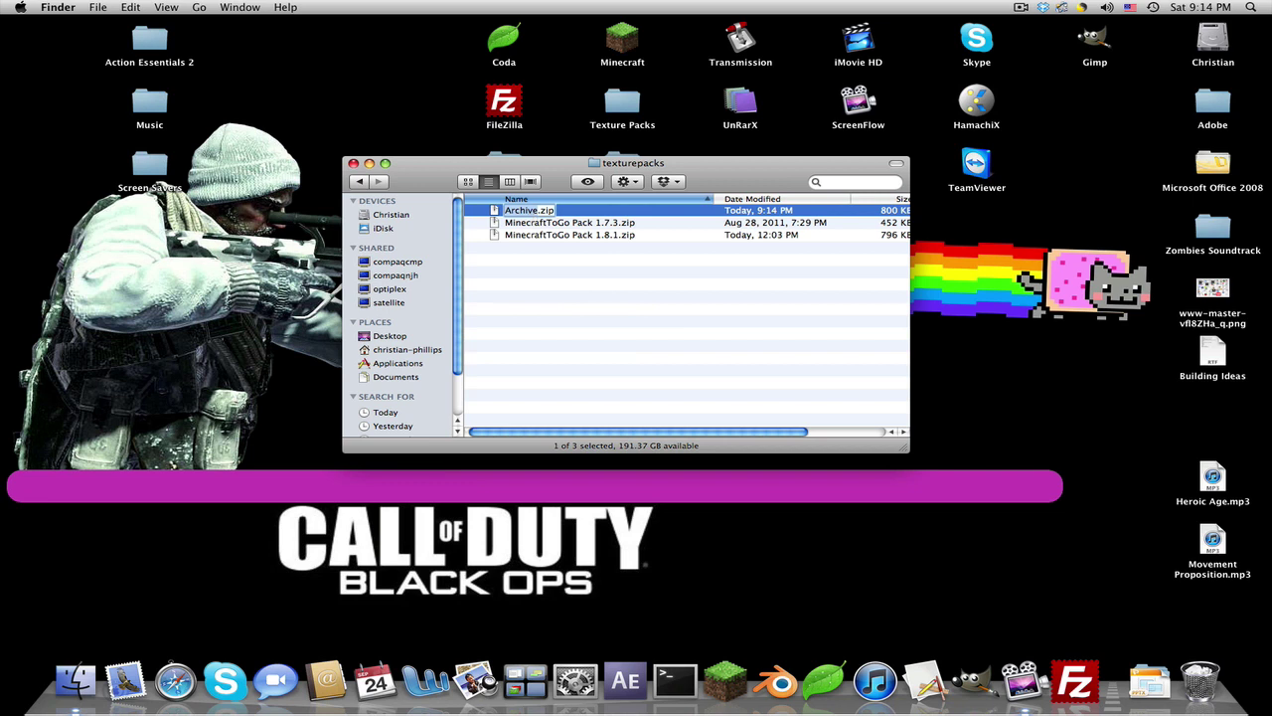
{"action": "type", "text": "YOURE AWESOME"}
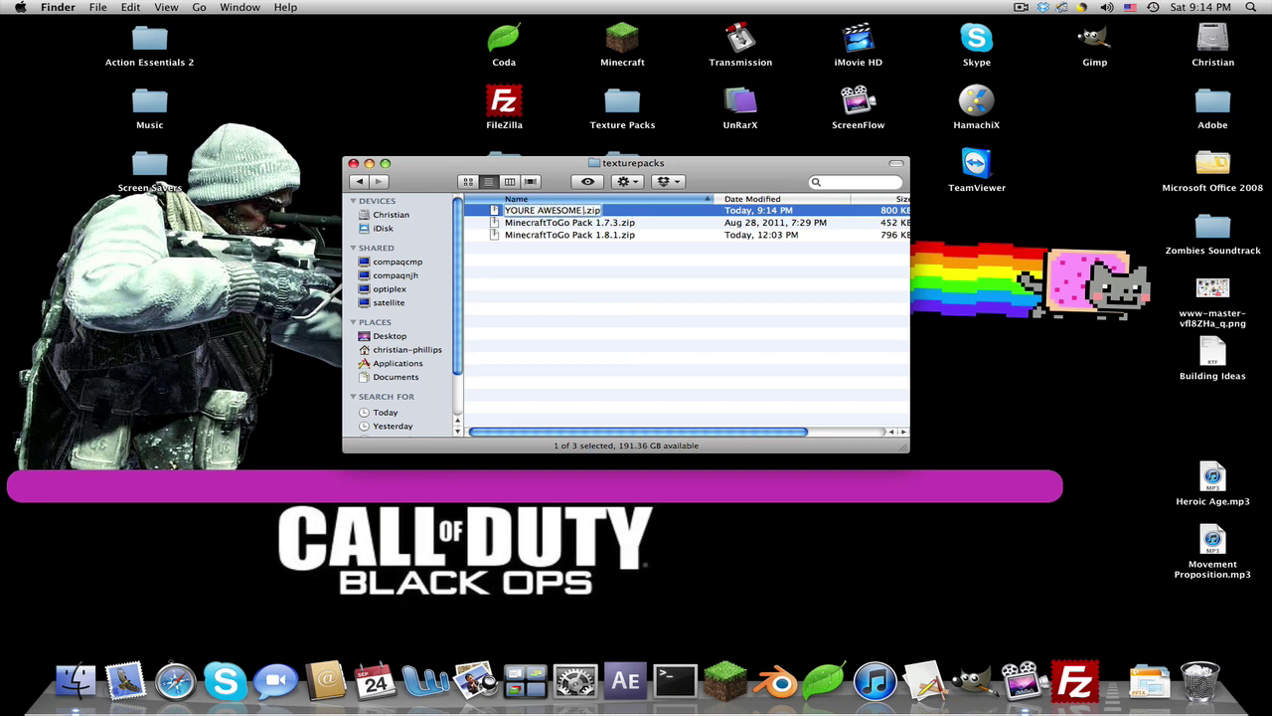
{"action": "type", "text": " GUY"}
{"action": "key", "text": "Return"}
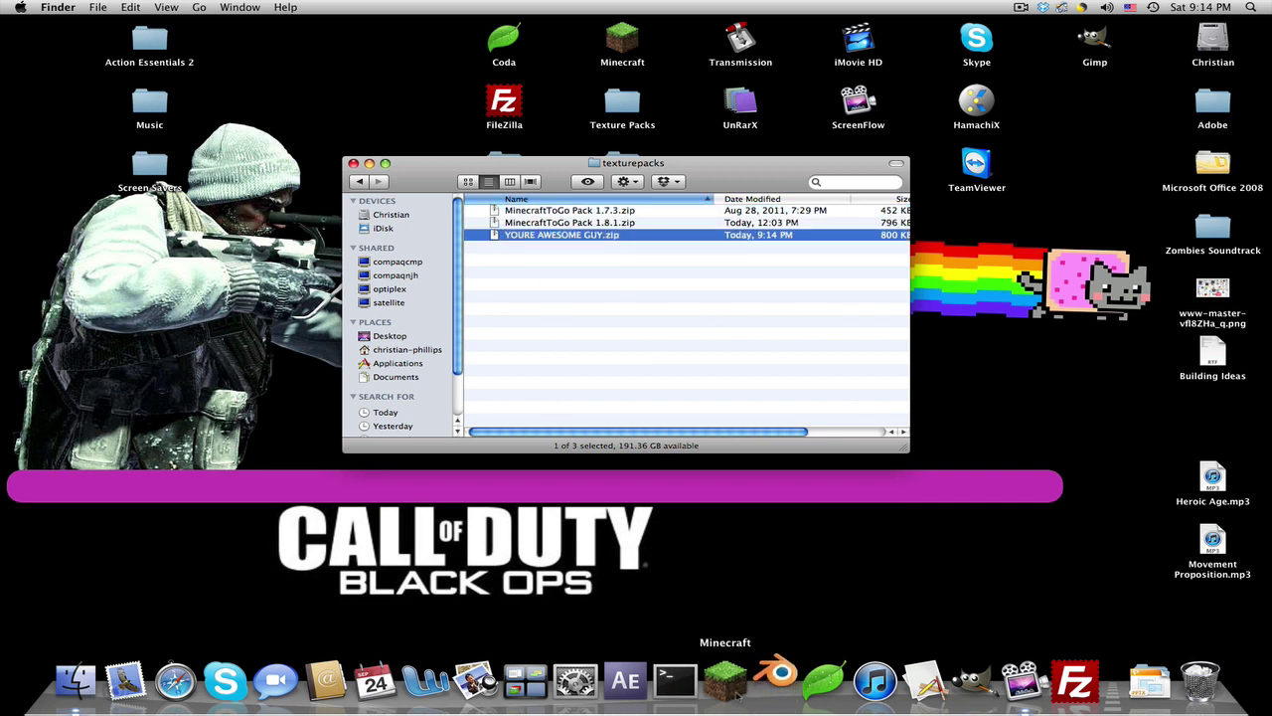
{"action": "left_click", "coordinate": [776, 681]}
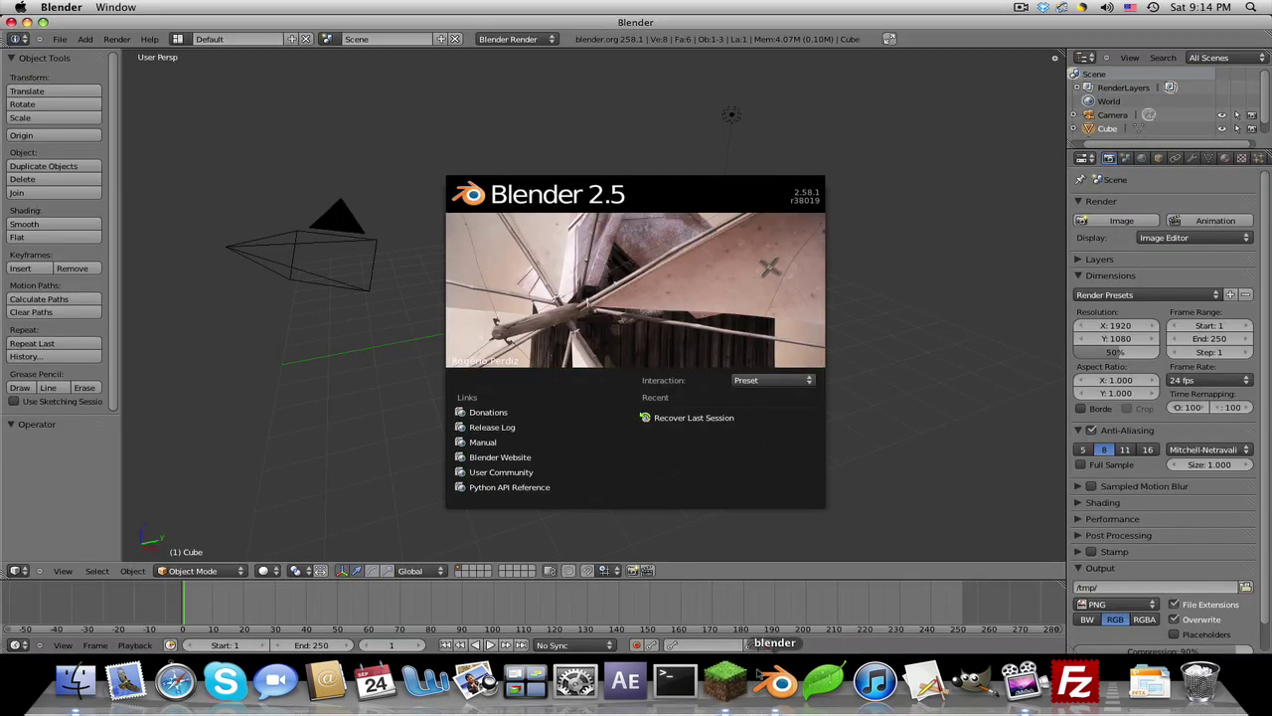
Quit Blender, close the texturepacks window, and log in through the Minecraft launcher
{"action": "key", "text": "super+q"}
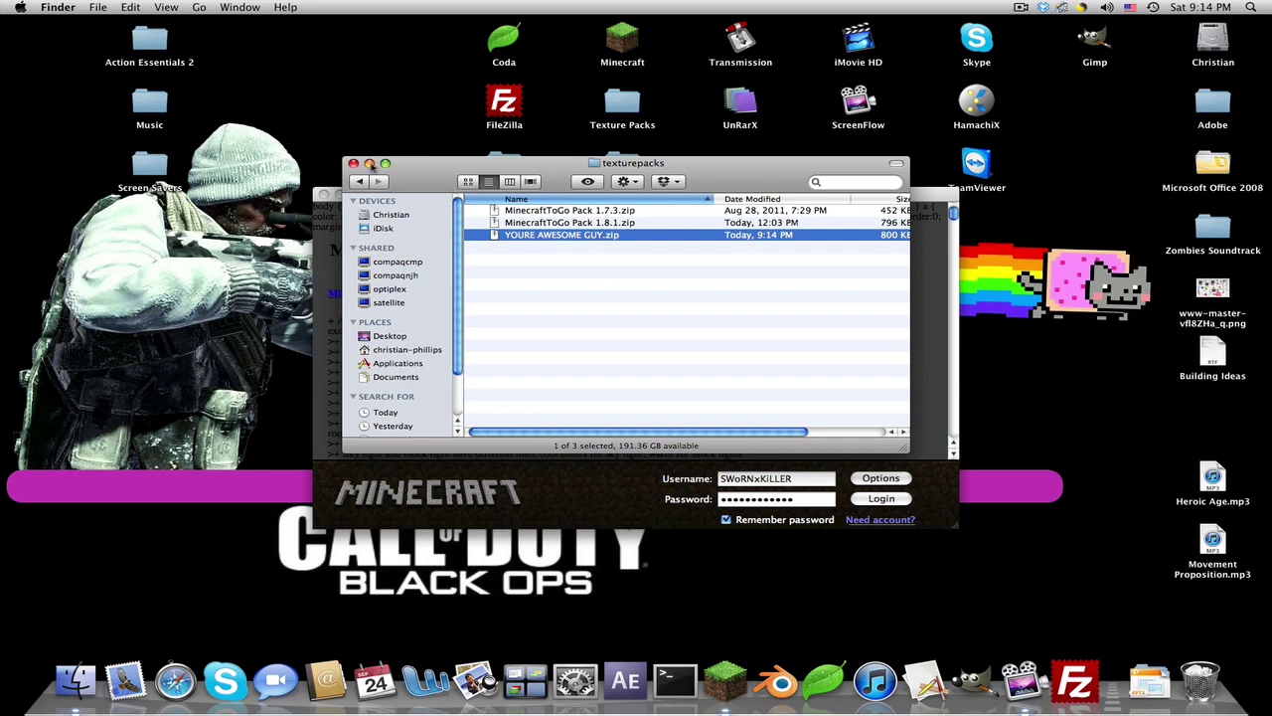
{"action": "left_click", "coordinate": [353, 163]}
{"action": "left_click", "coordinate": [363, 191]}
{"action": "key", "text": "Return"}
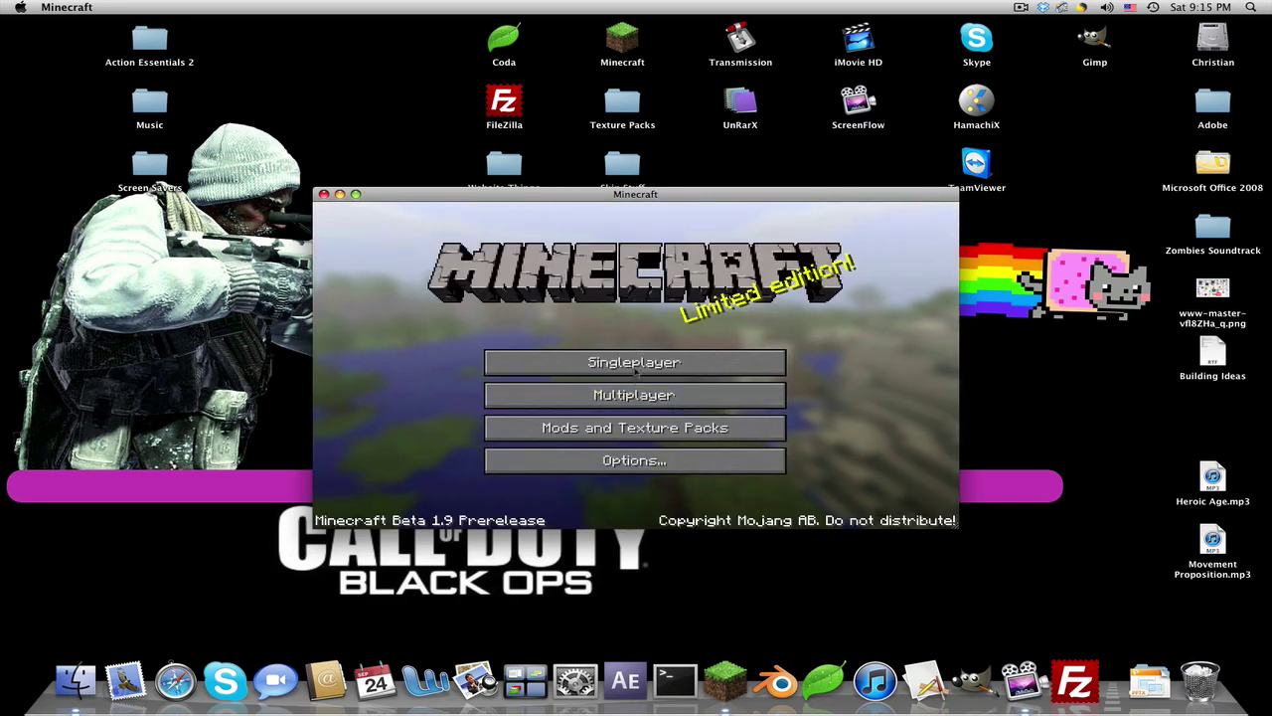
Select the YOURE AWESOME GUY.zip texture pack and confirm it with Done
{"action": "left_click", "coordinate": [621, 426]}
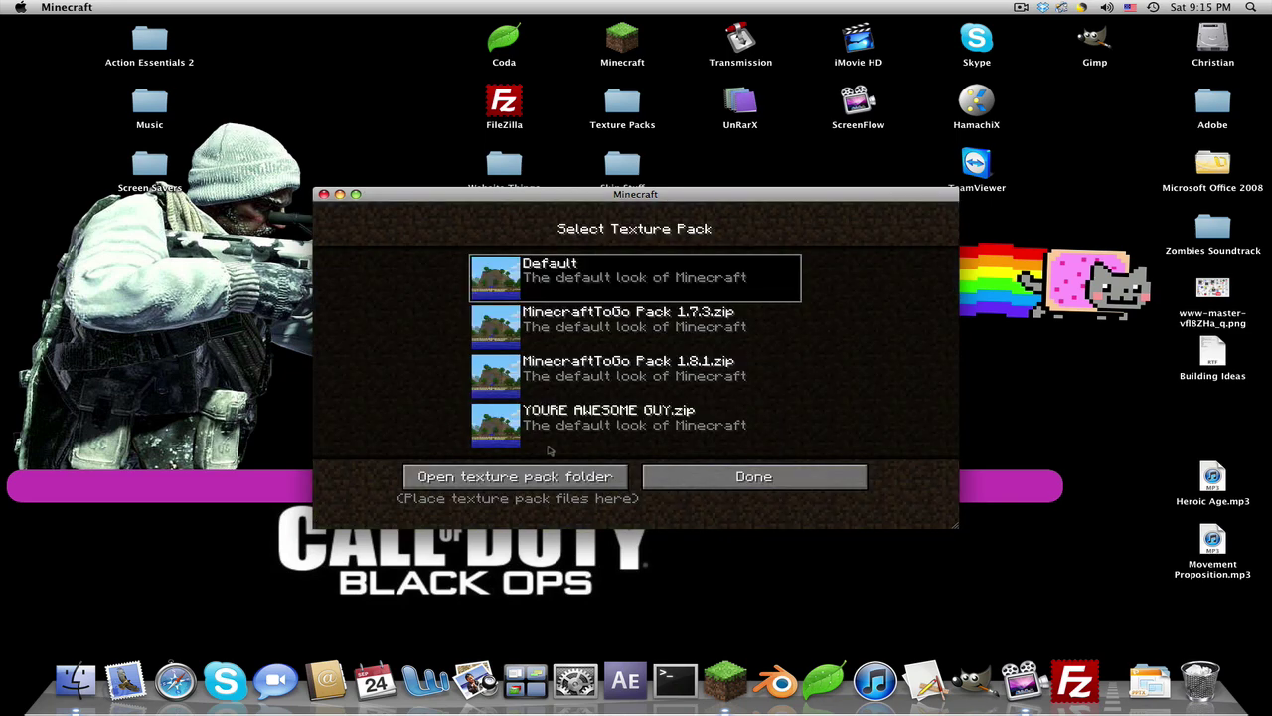
{"action": "left_click", "coordinate": [497, 426]}
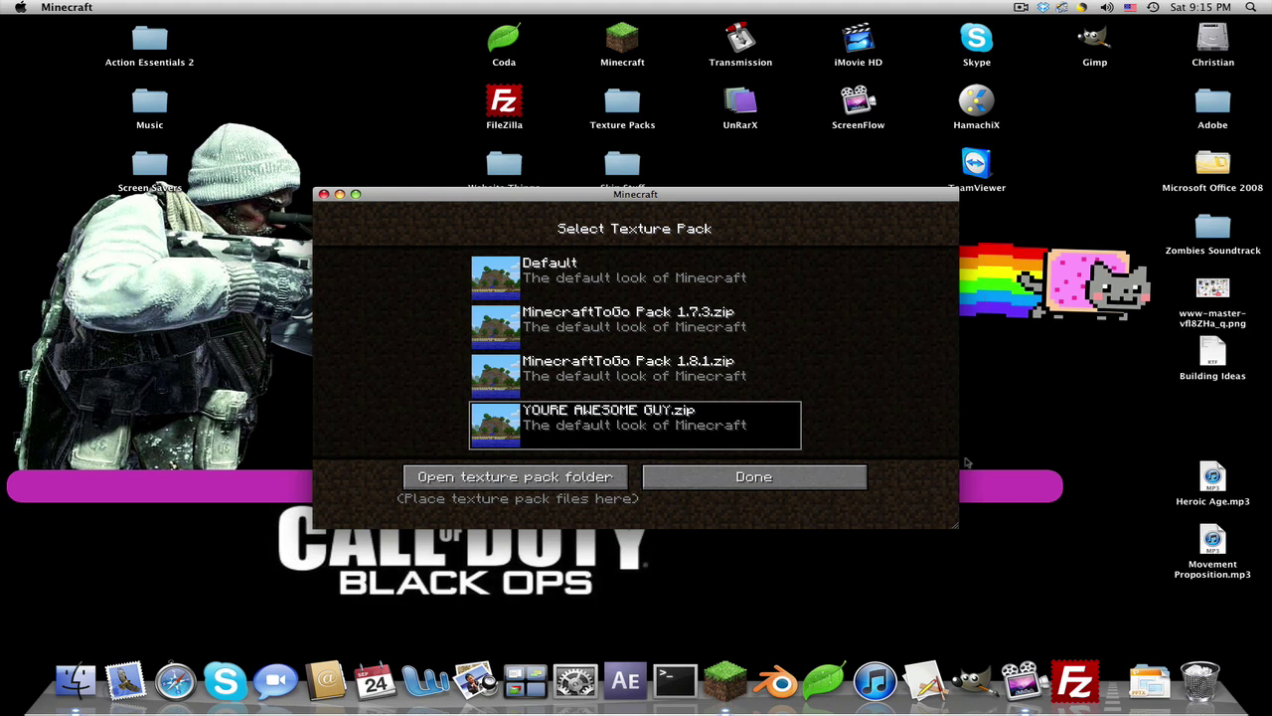
{"action": "left_click", "coordinate": [738, 478]}
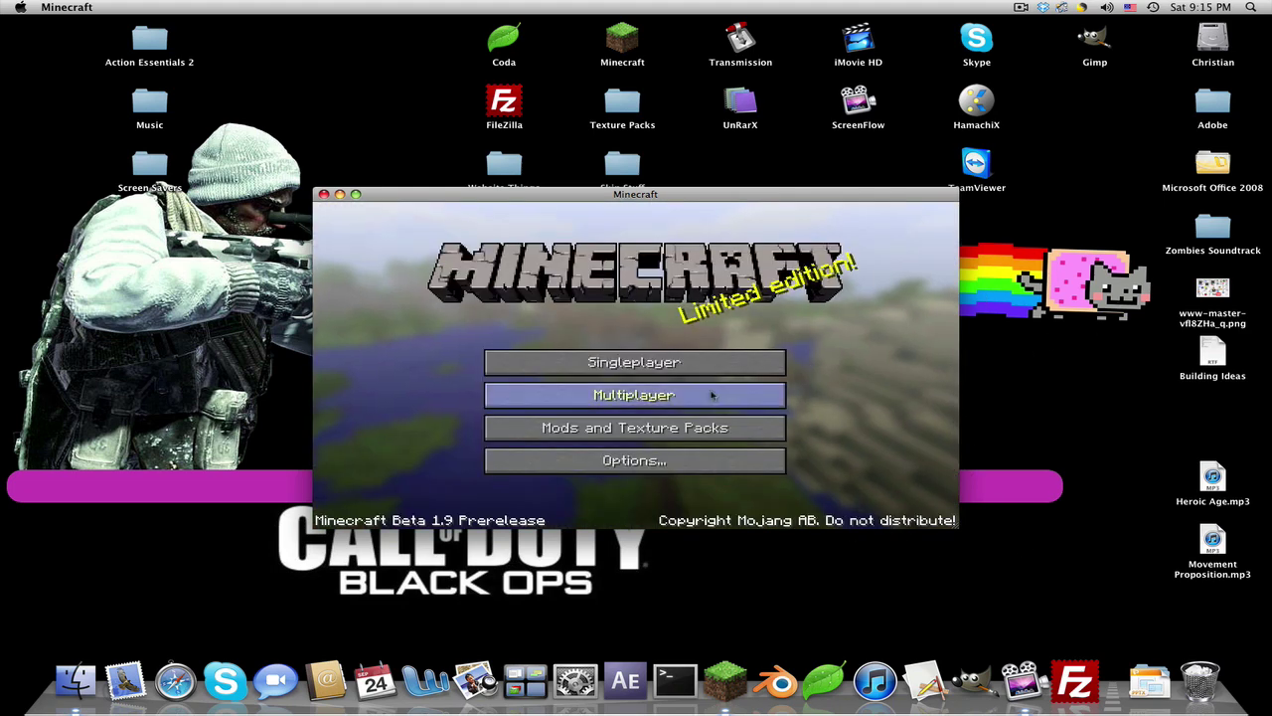
{"action": "left_click", "coordinate": [682, 362]}
Load the NPC Village world and walk out onto the red-streaked grass
{"action": "left_click", "coordinate": [544, 280]}
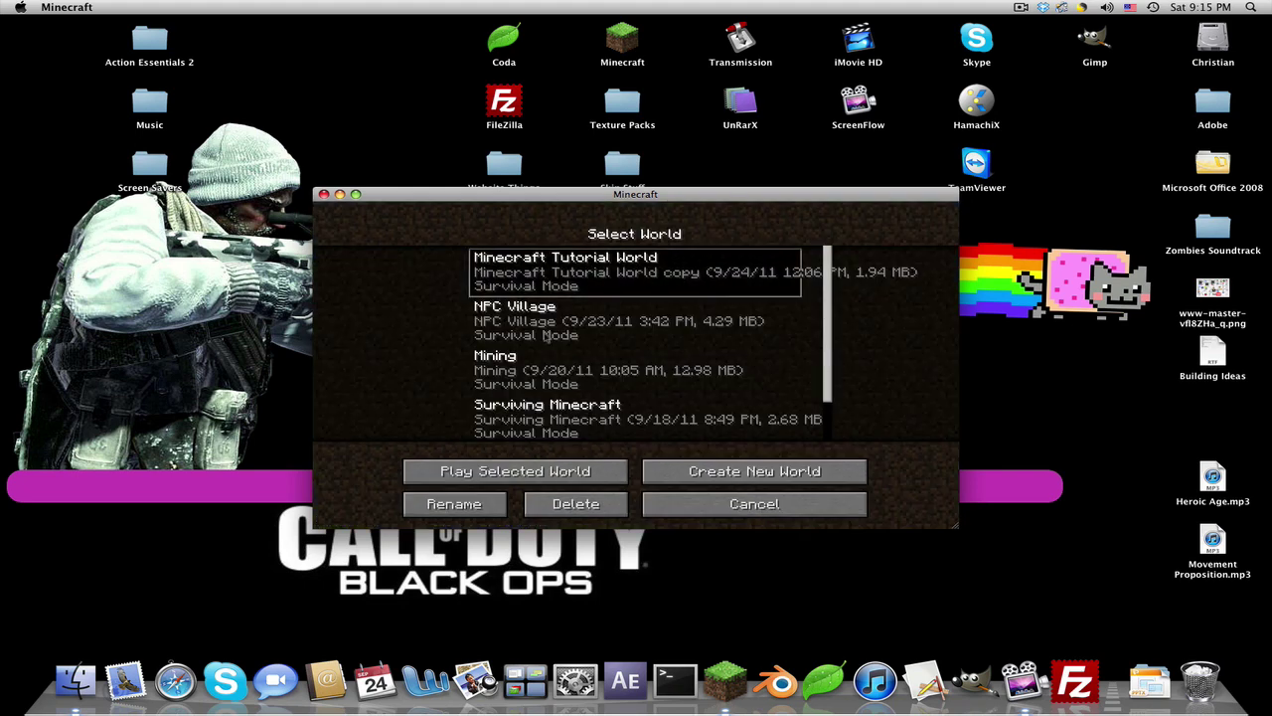
{"action": "double_click", "coordinate": [545, 338]}
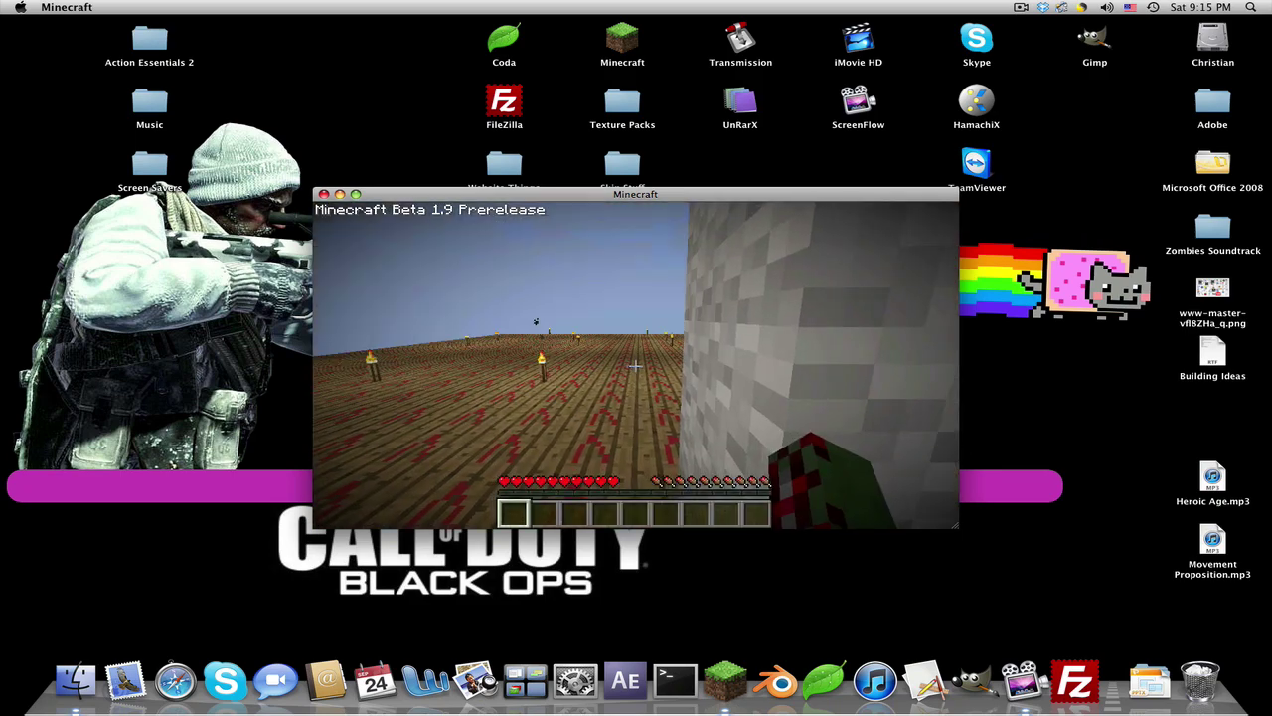
{"action": "mouse_move", "coordinate": [637, 366]}
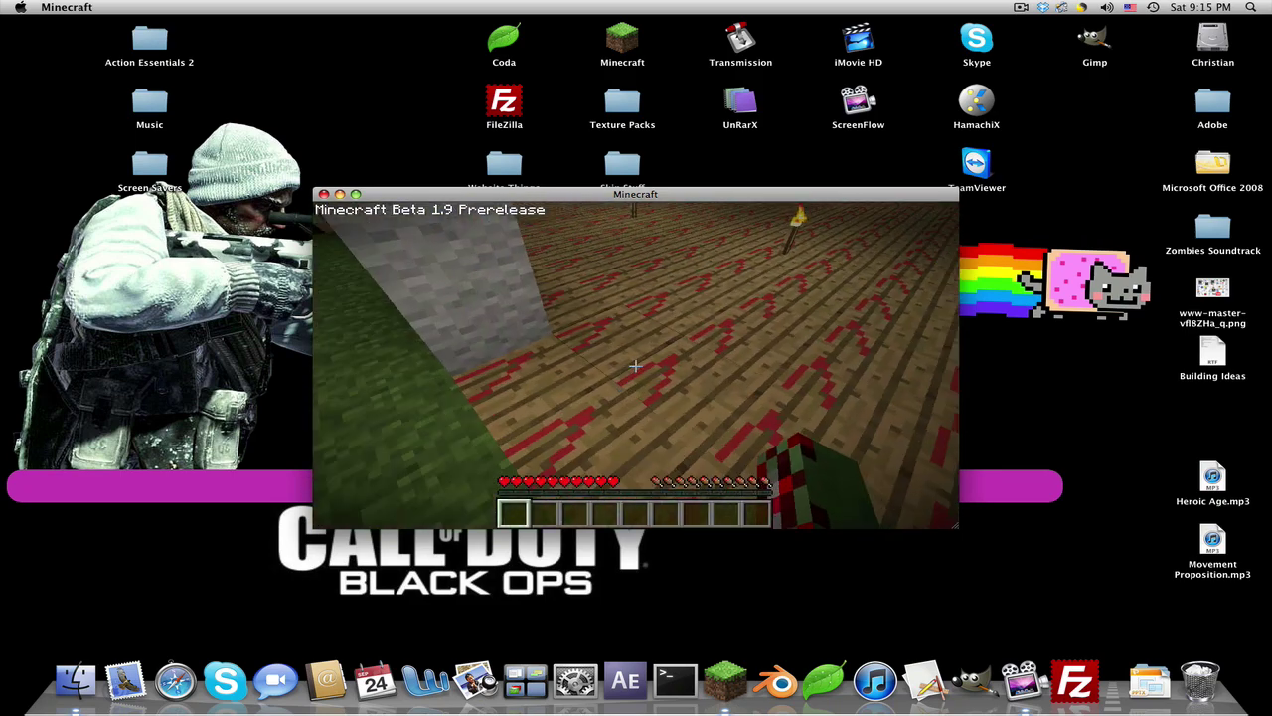
{"action": "key", "text": "w"}
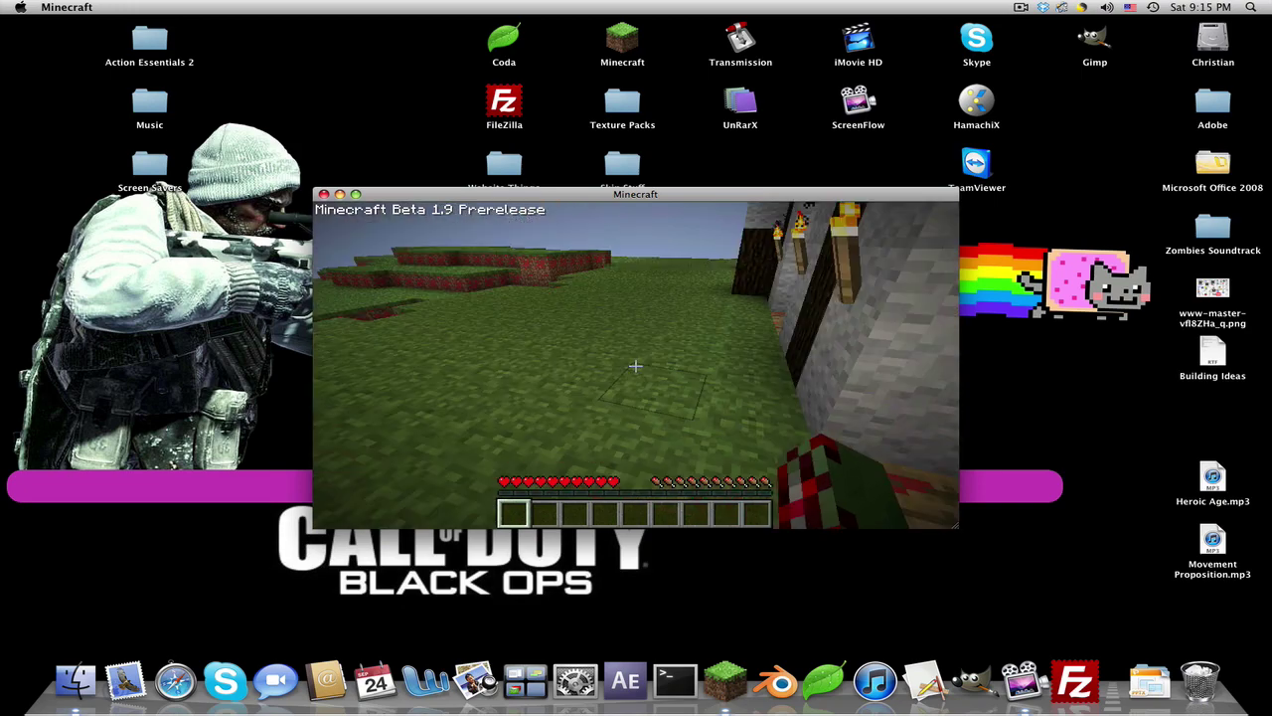